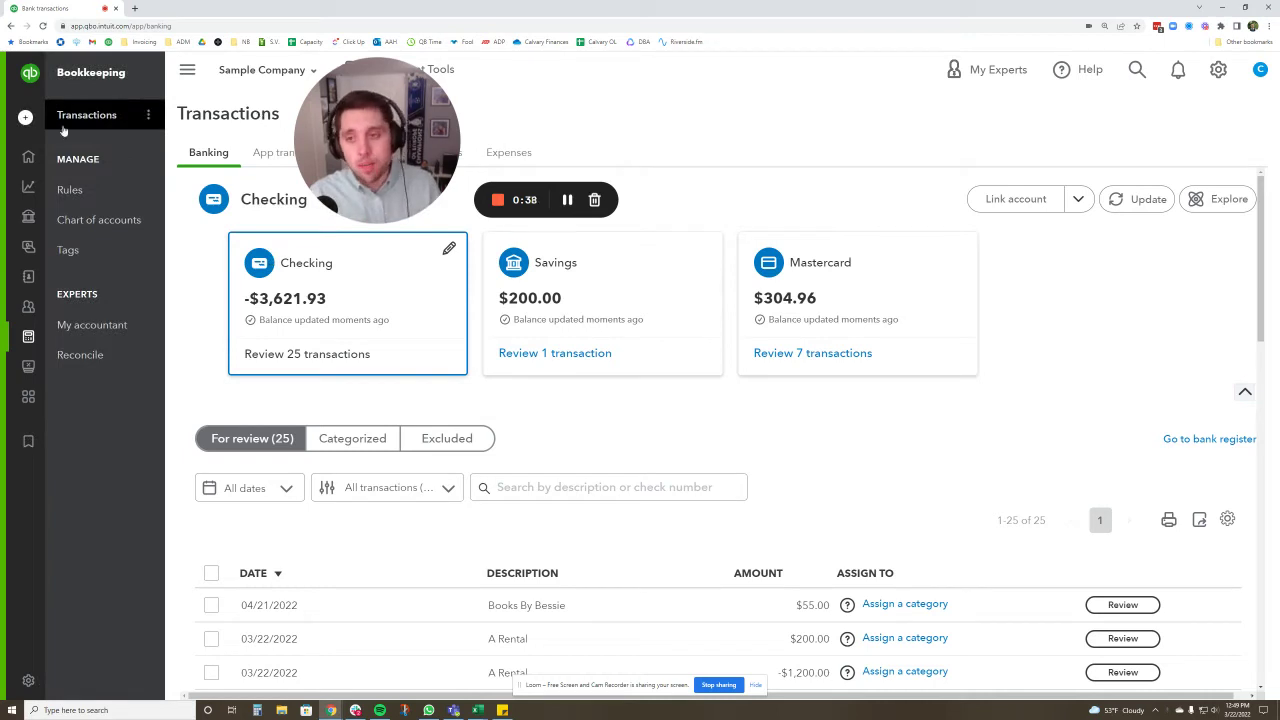
- Review the categorization fields of the 04/21/2022 Books By Bessie transaction in the Checking account
mouse_move(80, 278)
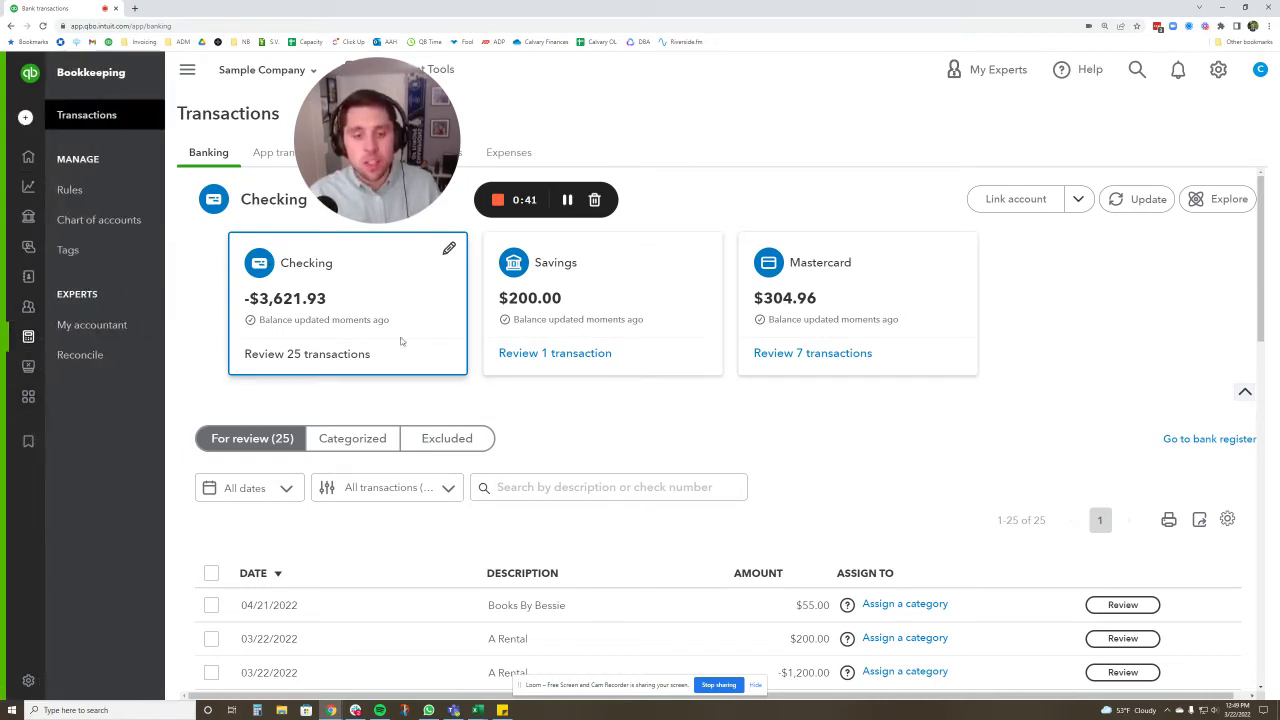
scroll(533, 300, down, 2)
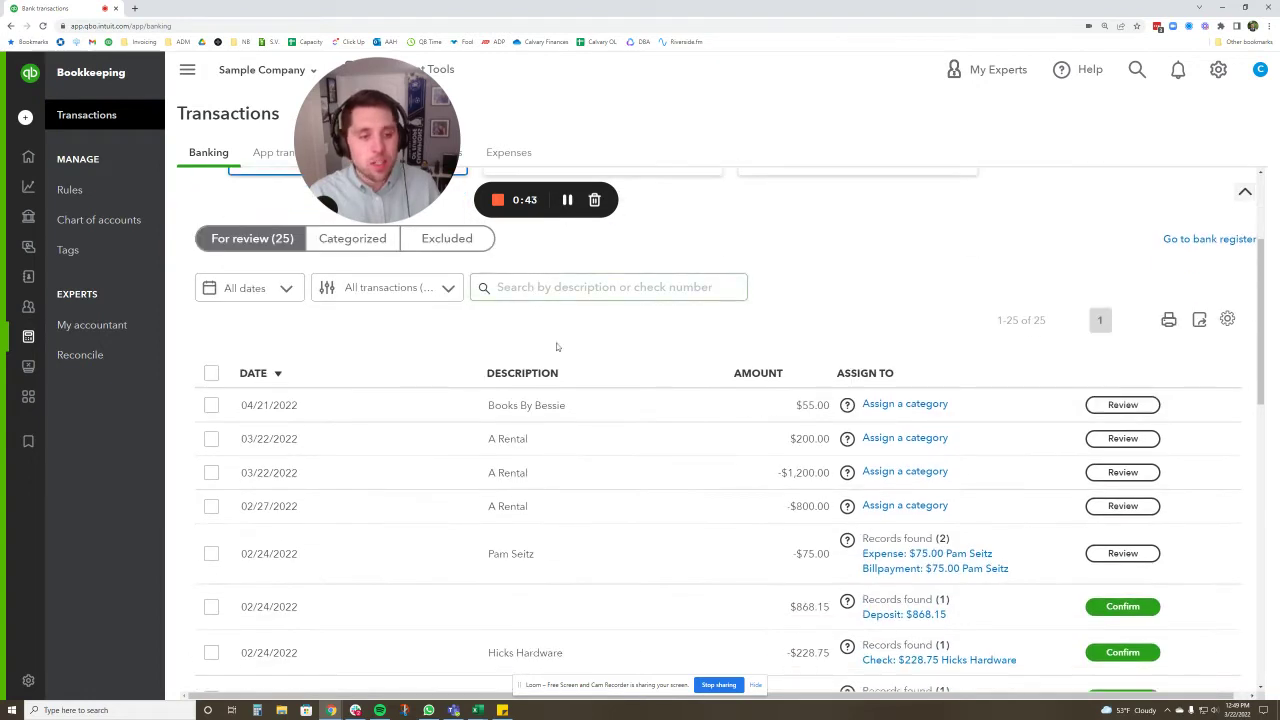
click(423, 402)
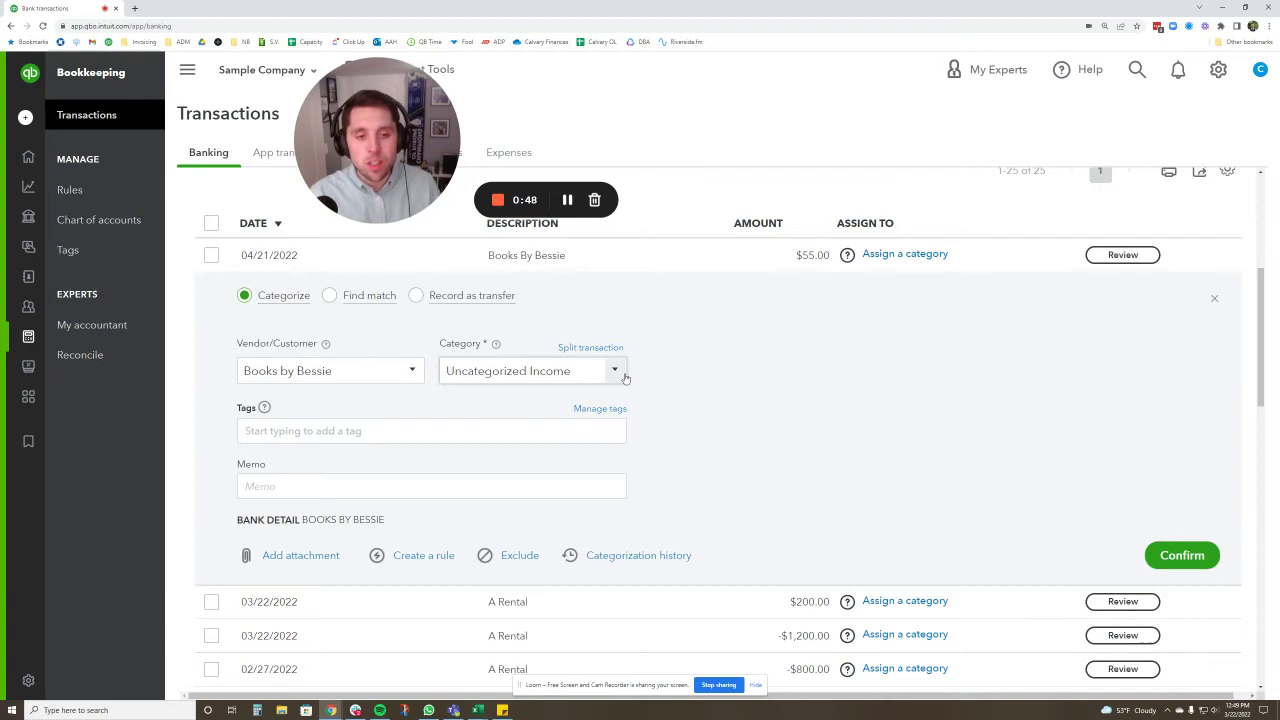
click(577, 373)
click(756, 337)
click(351, 498)
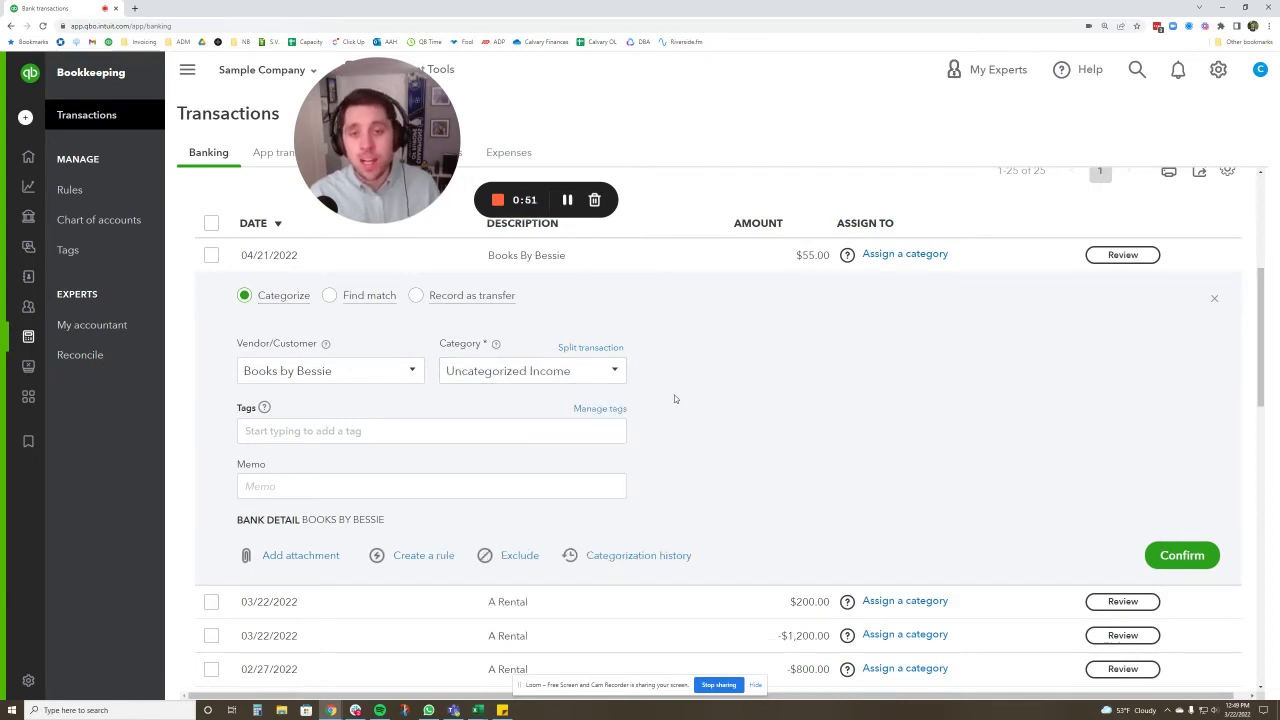
scroll(670, 395, up, 4)
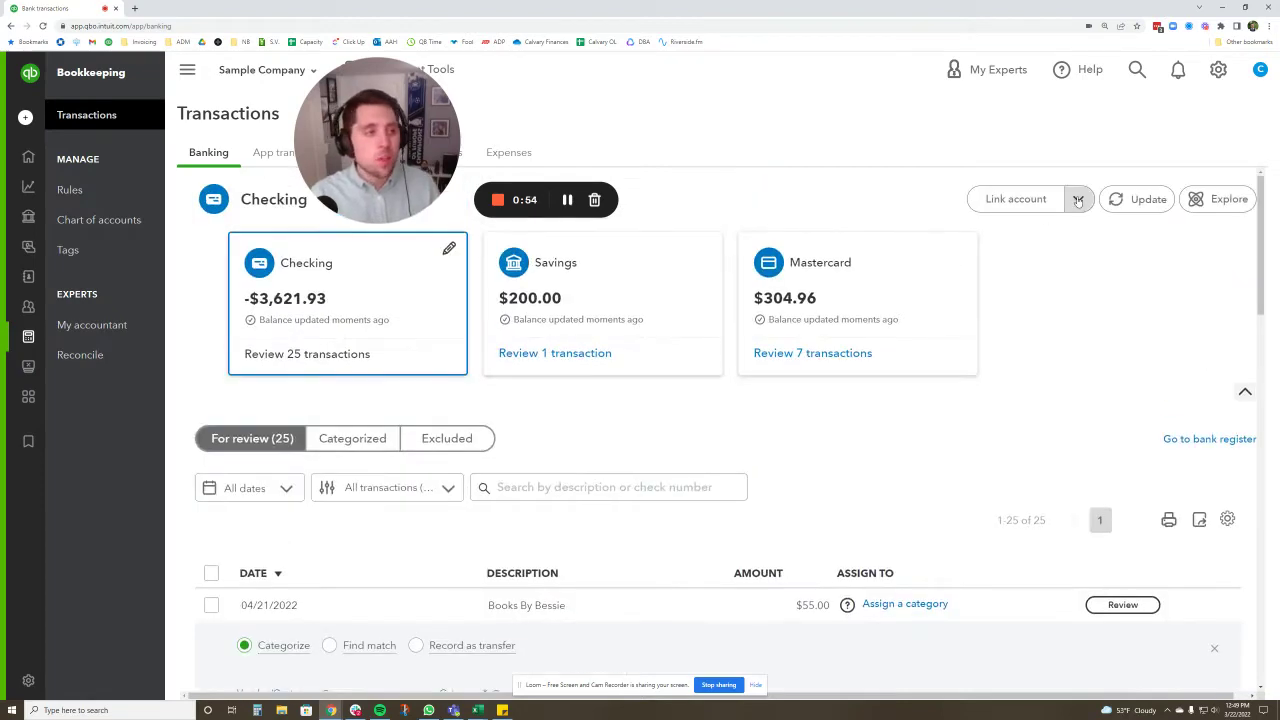
- Turn on class tracking under Categories in the company's advanced account settings
click(1218, 69)
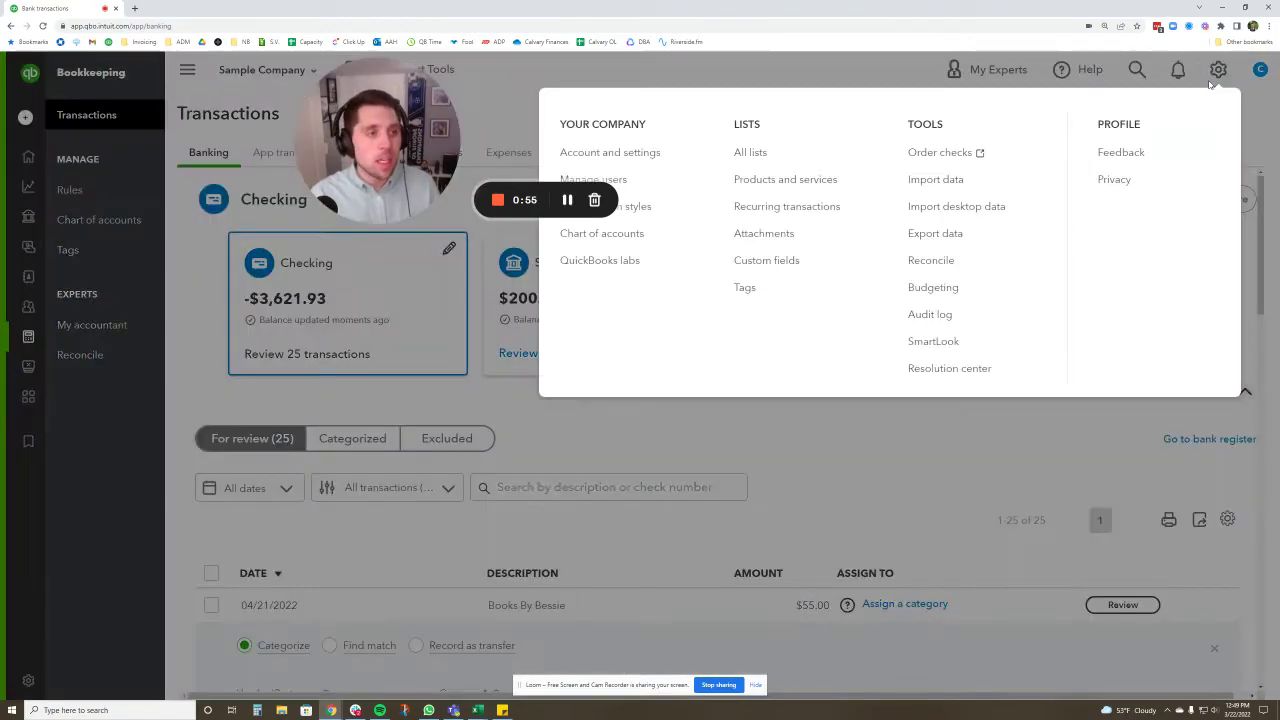
click(660, 156)
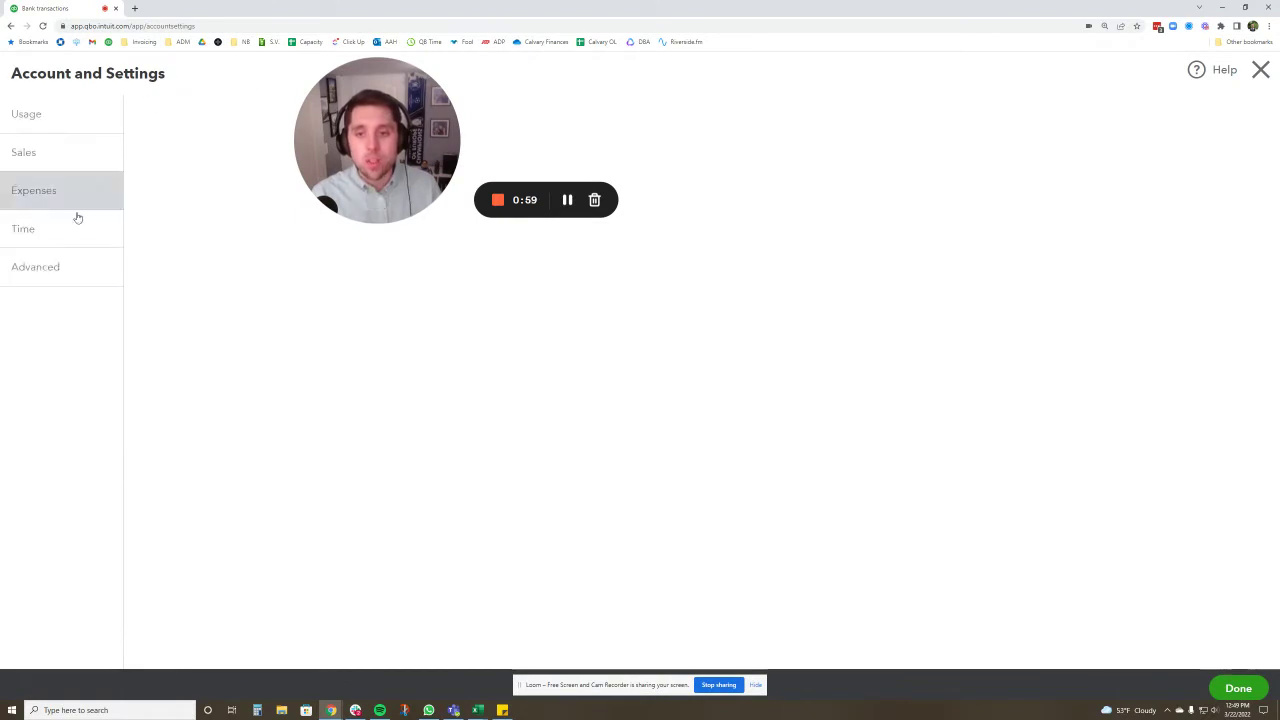
click(48, 272)
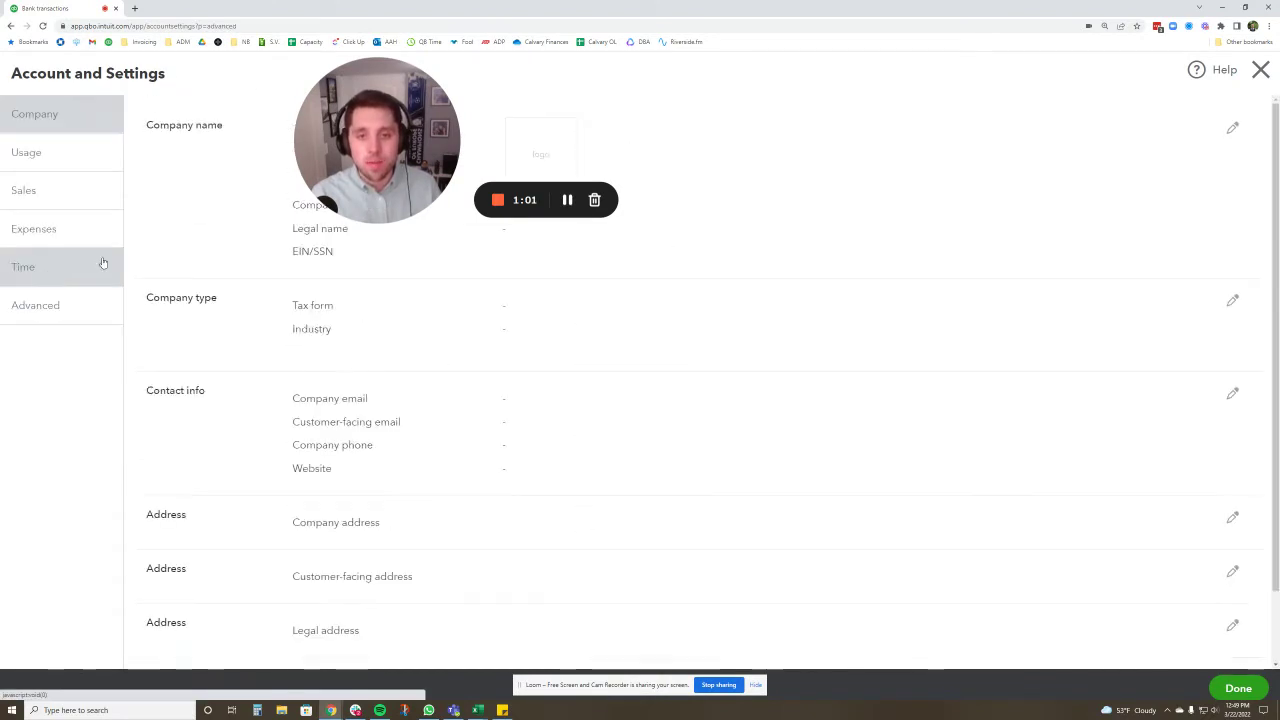
click(18, 318)
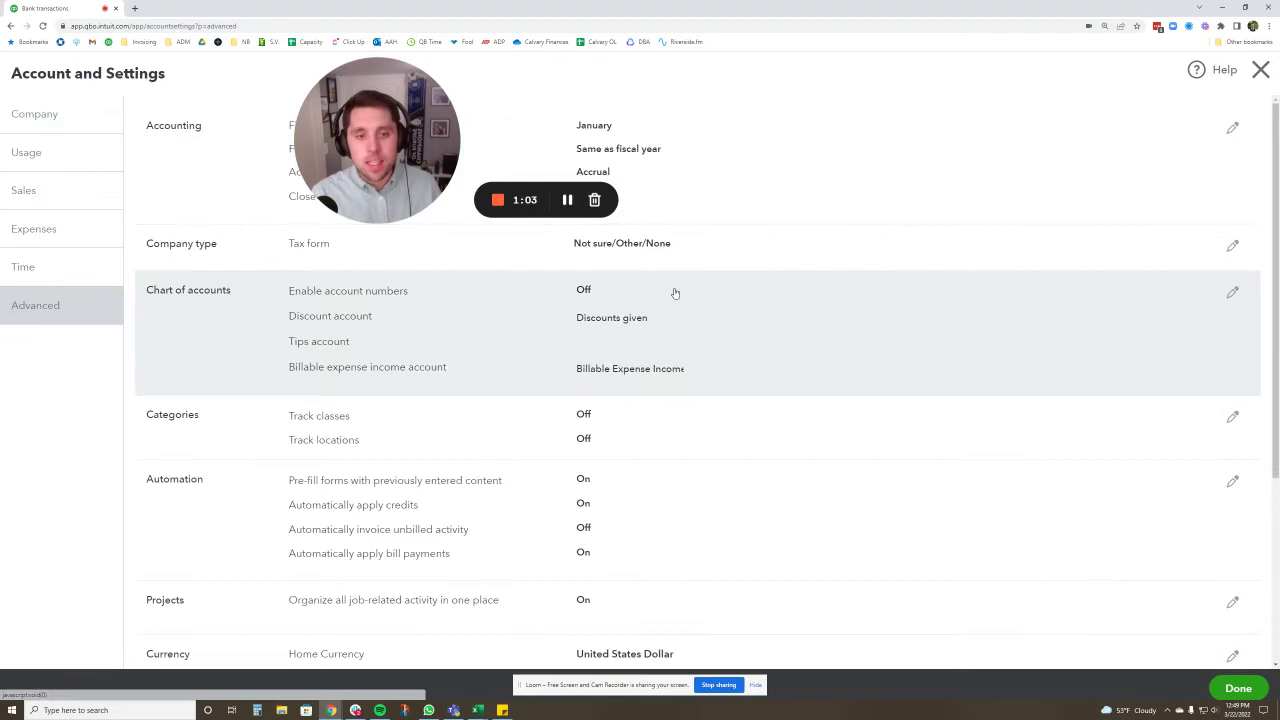
scroll(674, 289, down, 1)
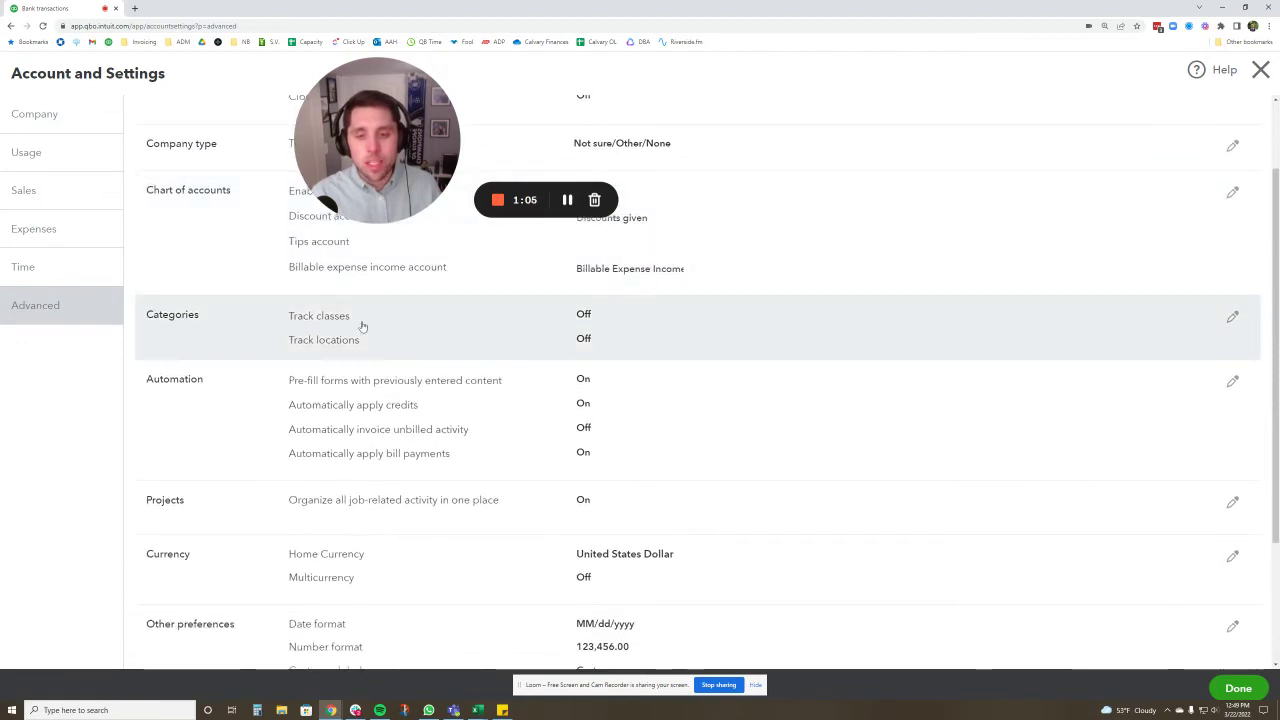
click(1231, 318)
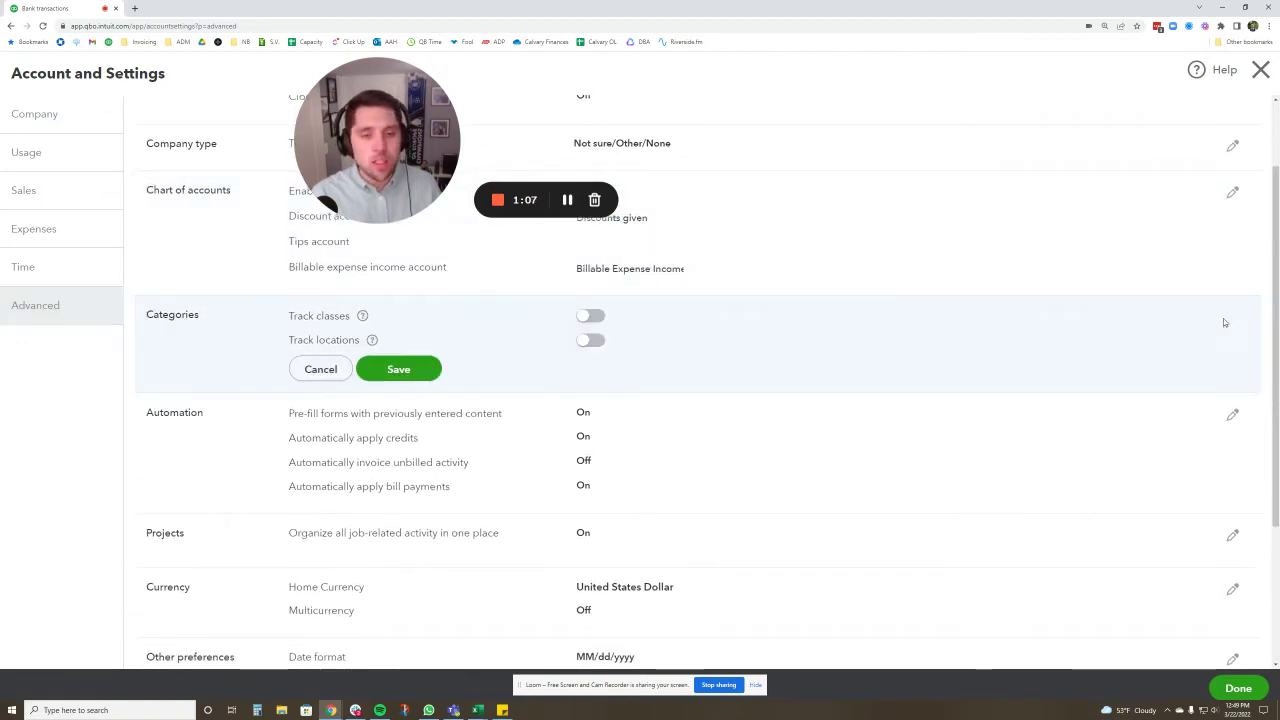
click(585, 317)
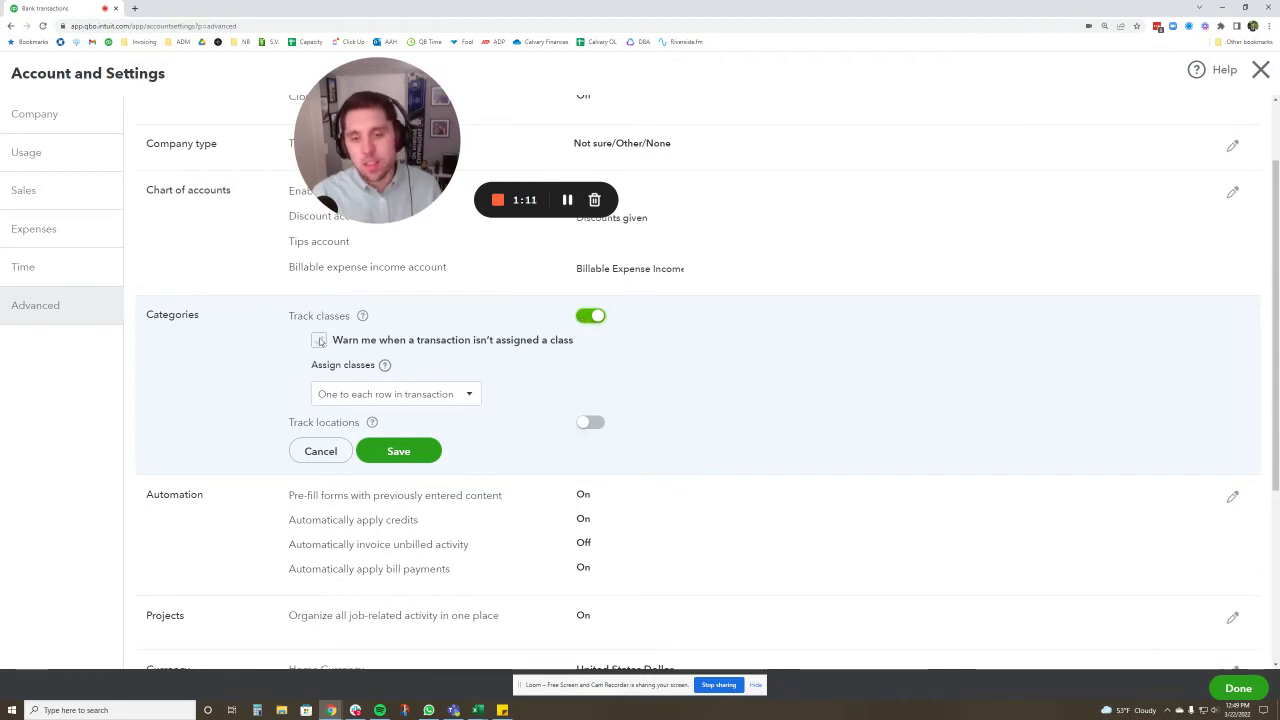
- Leave the missing-class warning off, keep class assignment at one to each row in transaction, then save and close the settings
click(319, 340)
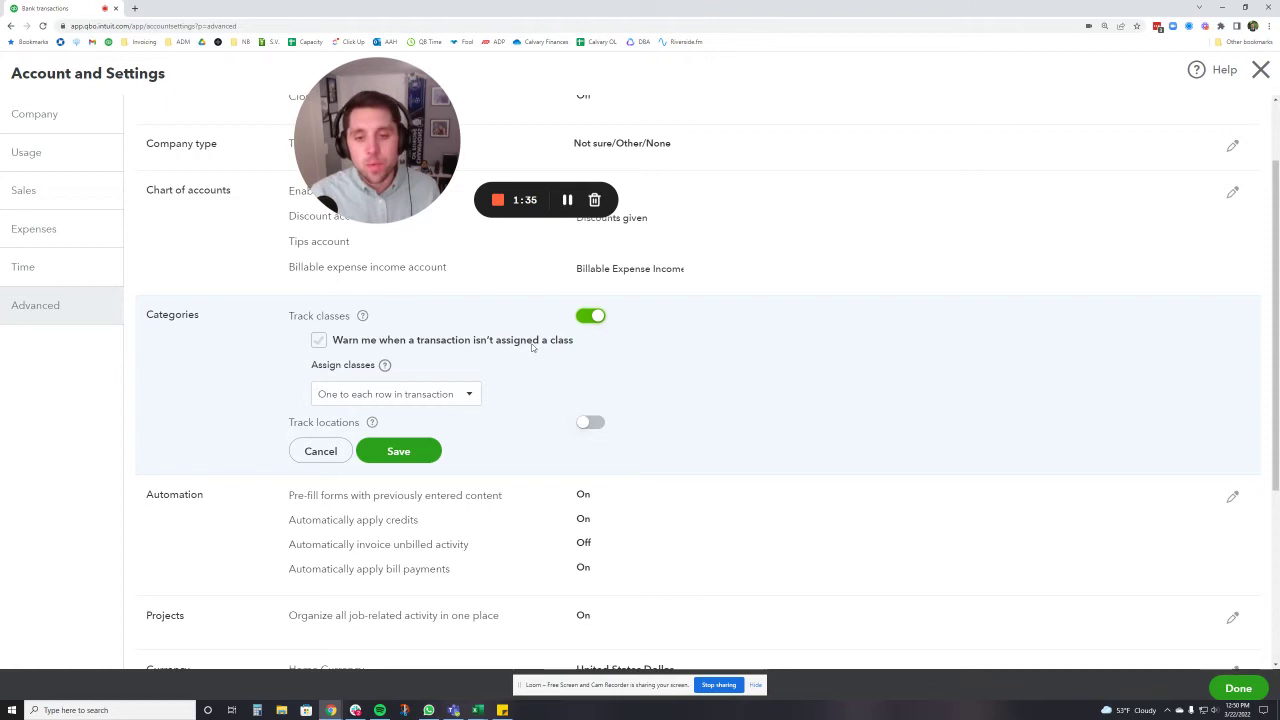
click(460, 404)
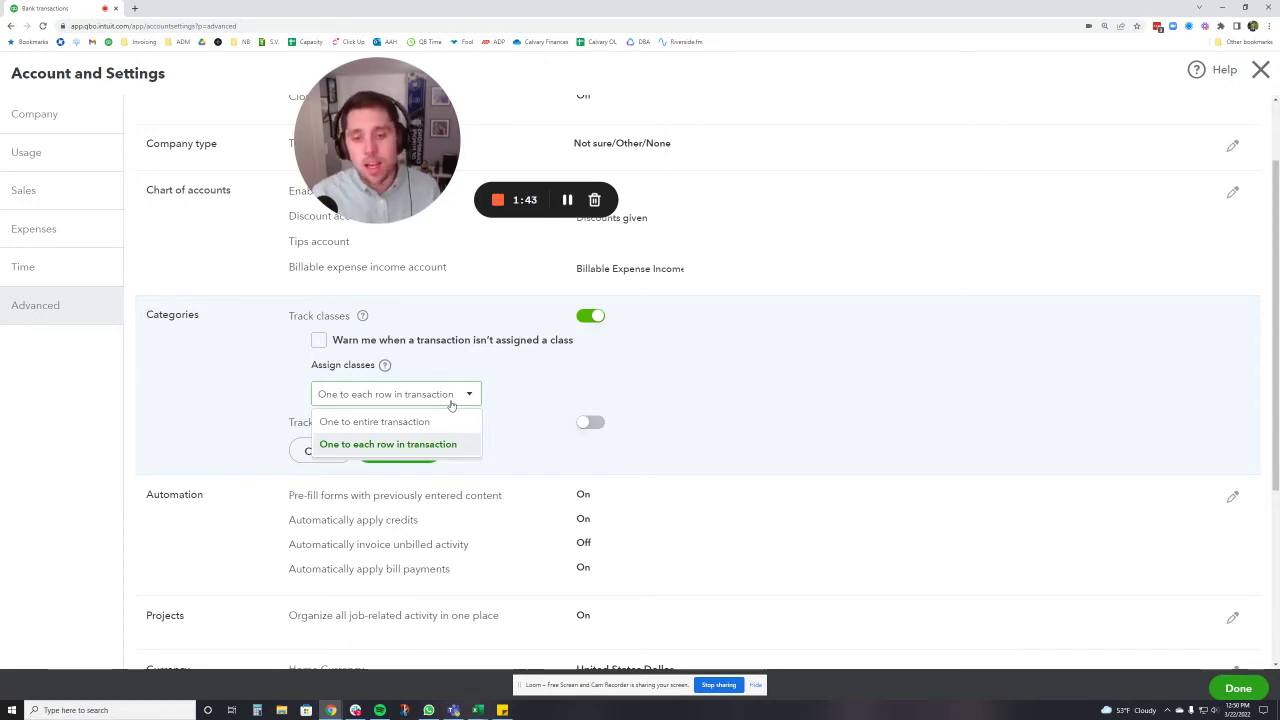
click(527, 383)
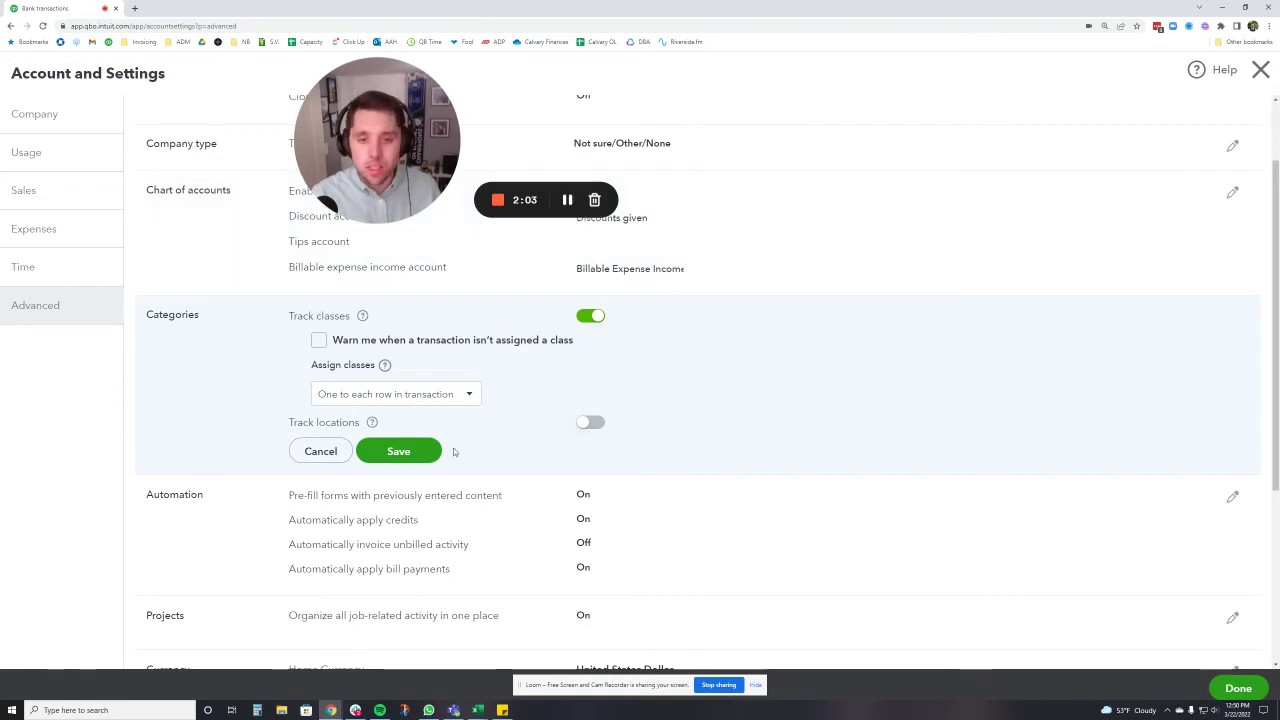
click(398, 451)
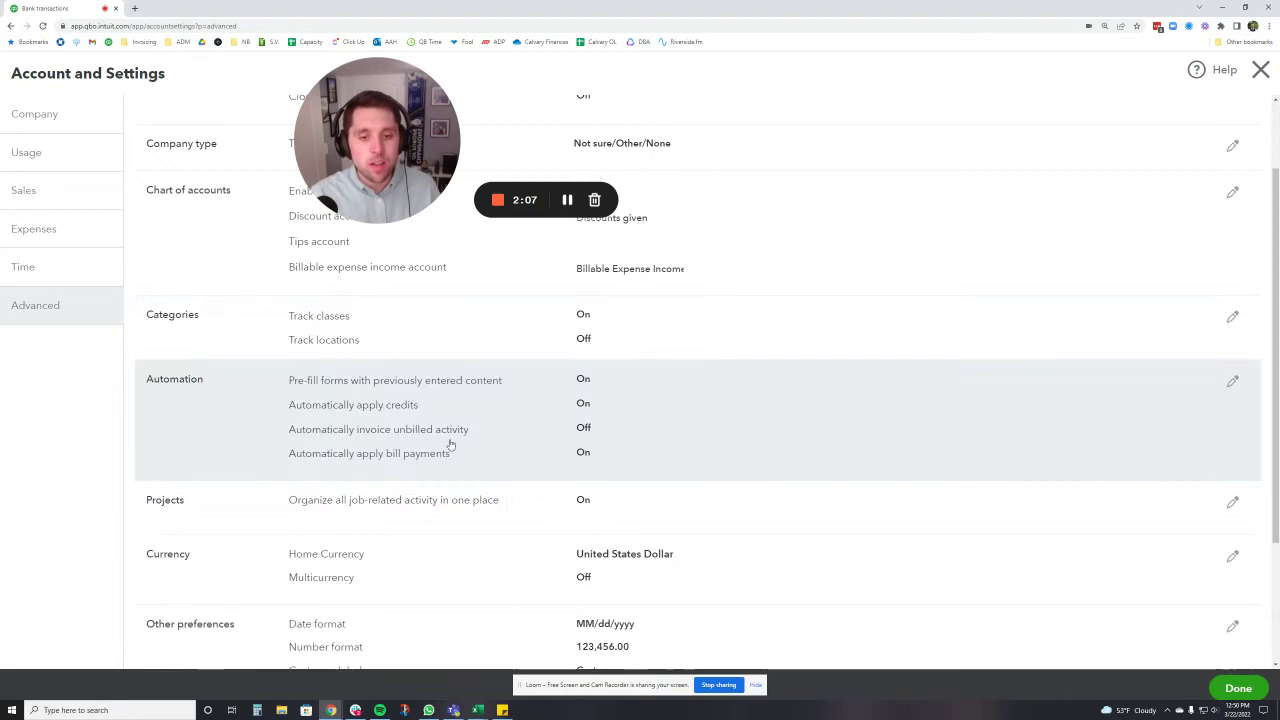
click(1238, 690)
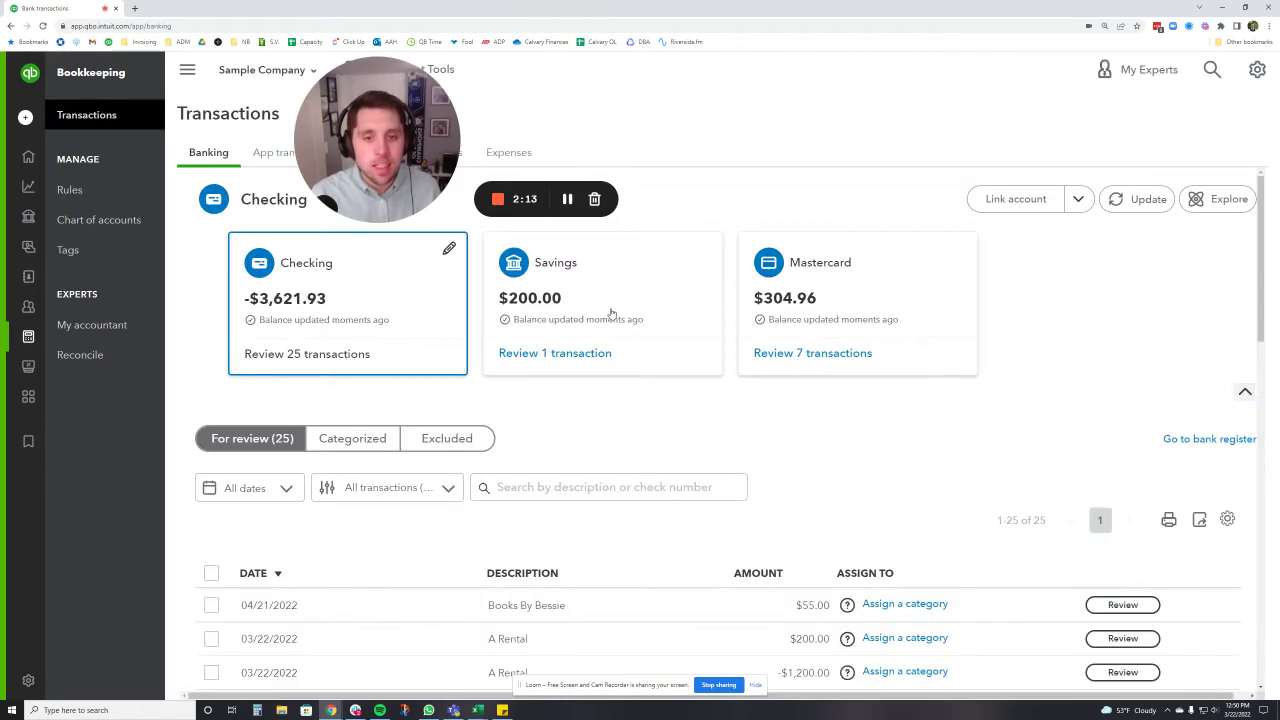
- Create a new class named Team 1 and assign it to the 04/21/2022 Books By Bessie transaction
scroll(598, 380, down, 2)
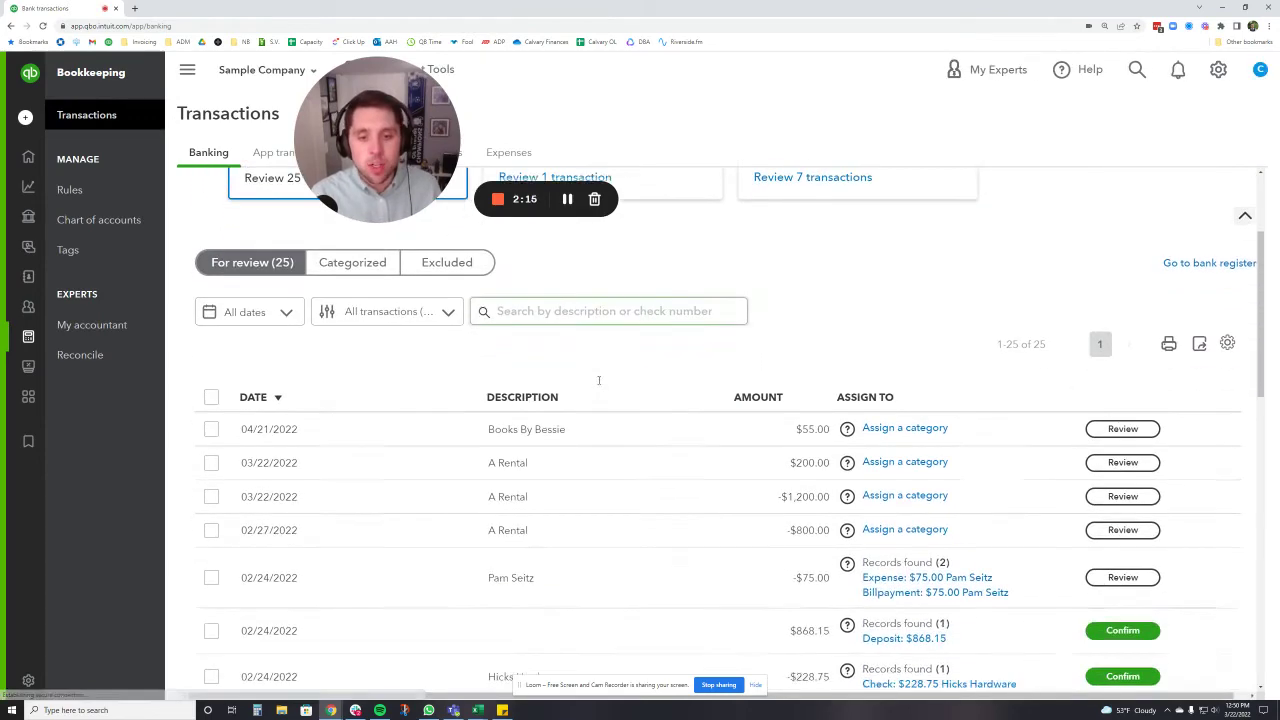
click(590, 408)
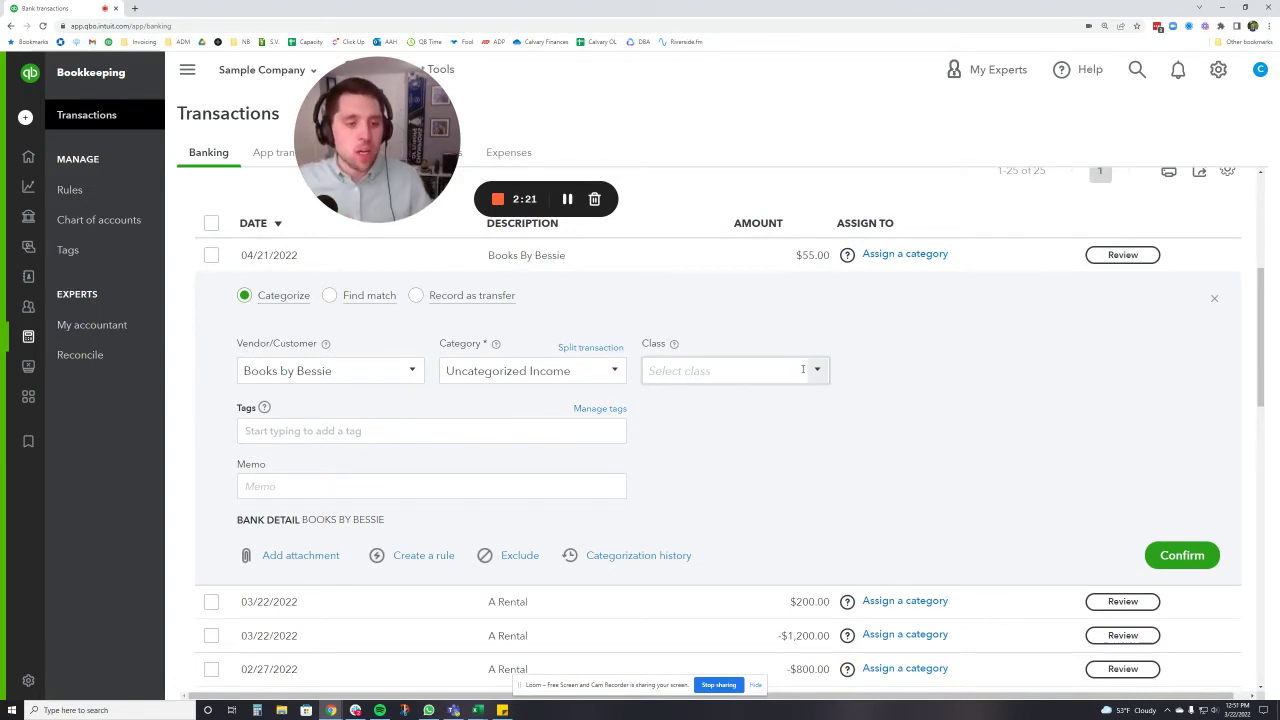
scroll(802, 369, up, 1)
click(819, 420)
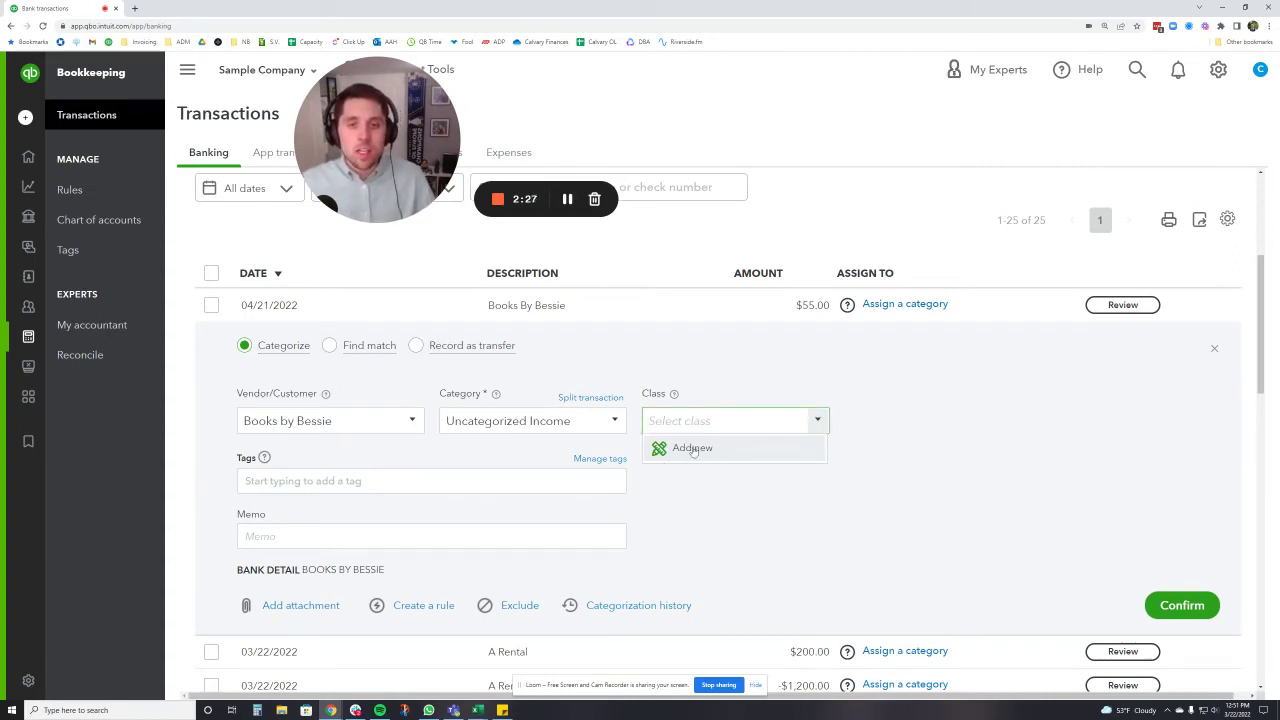
click(693, 449)
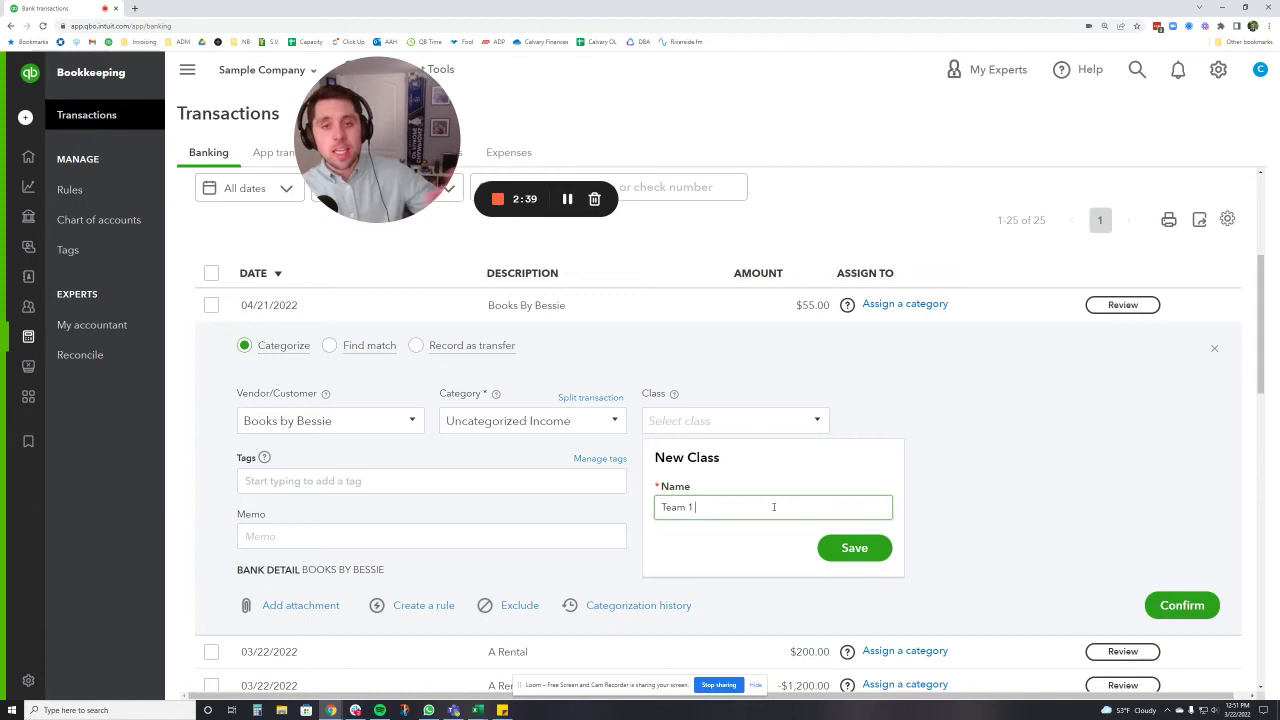
click(871, 547)
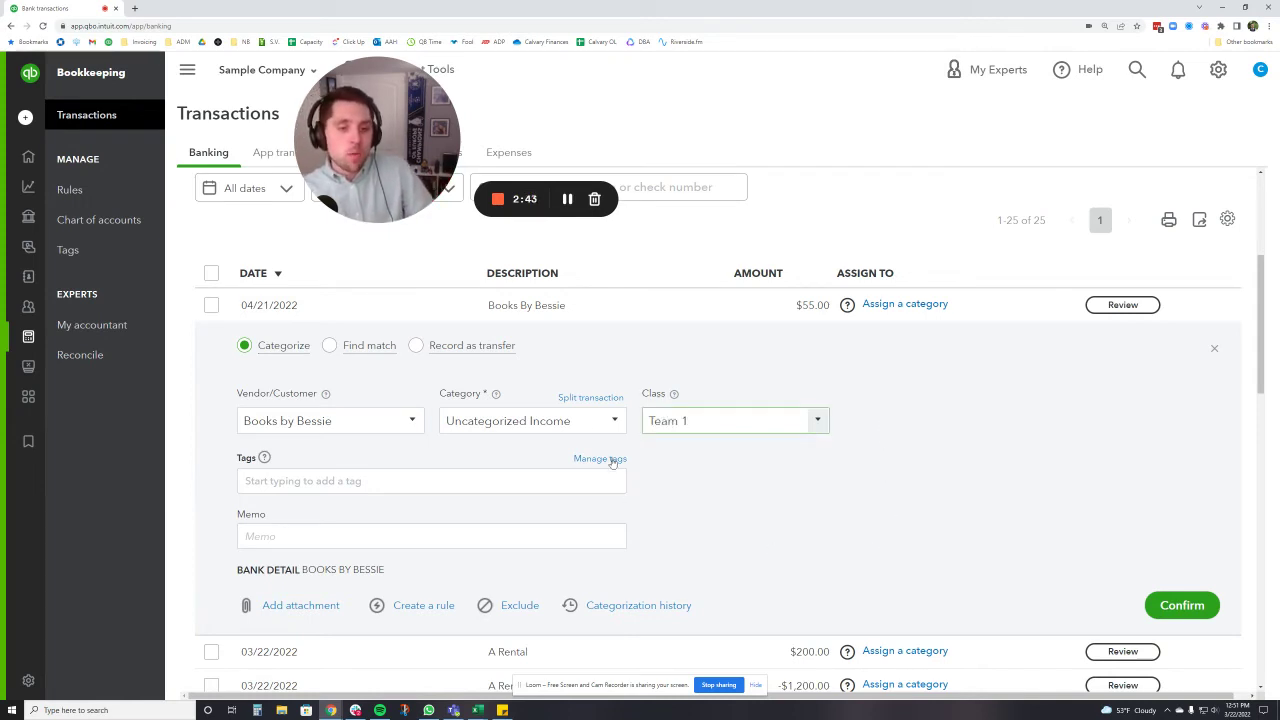
- Set the Books By Bessie transaction's category to Office Expenses and confirm the transaction
click(619, 421)
click(617, 422)
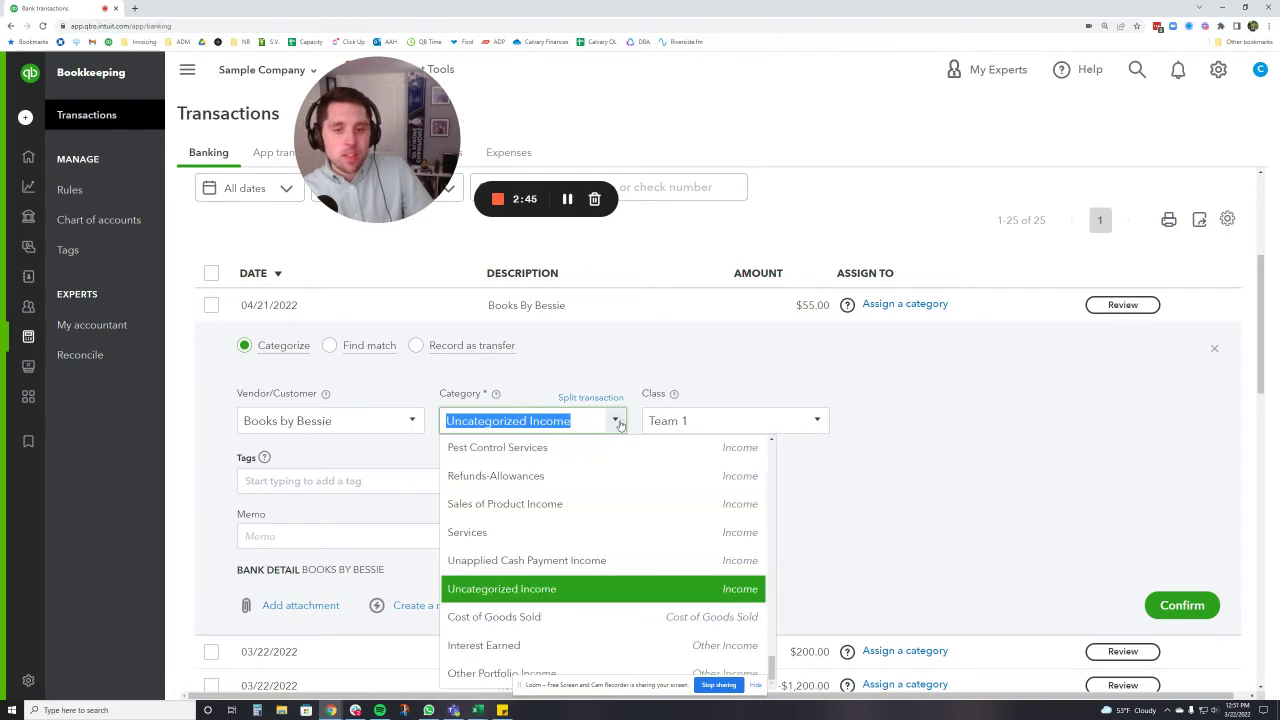
text(office)
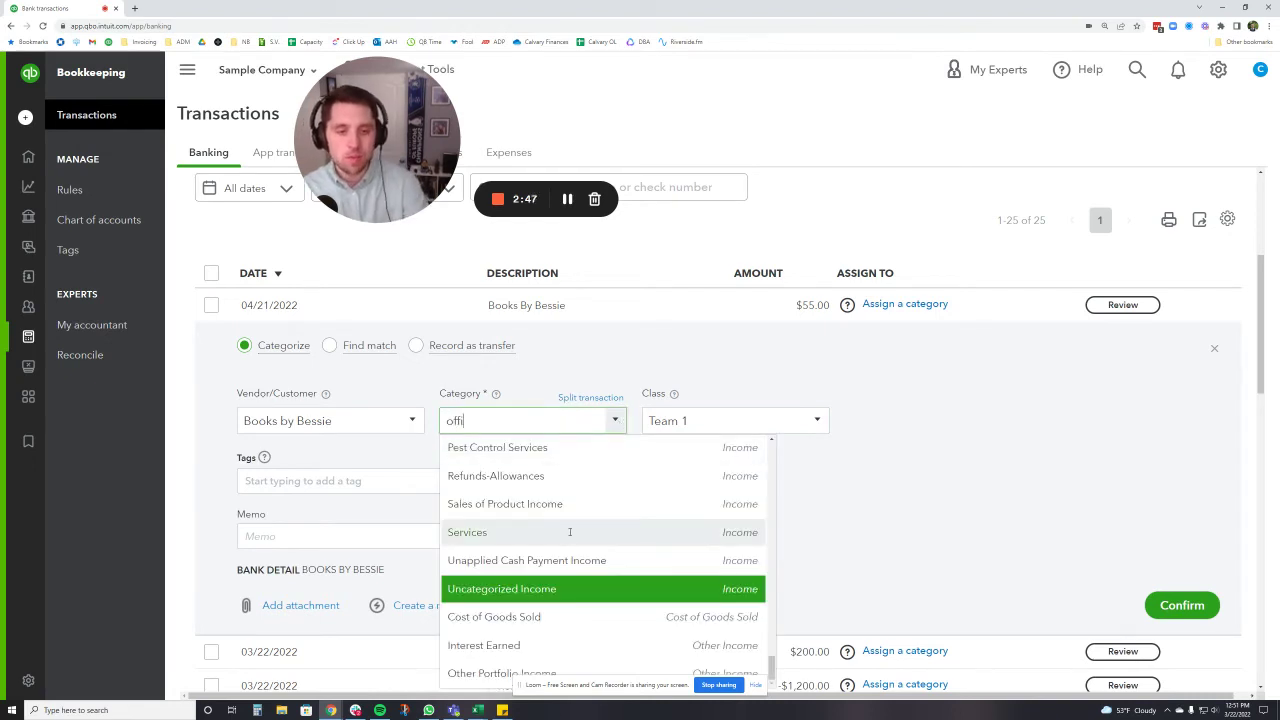
key(Return)
click(1182, 605)
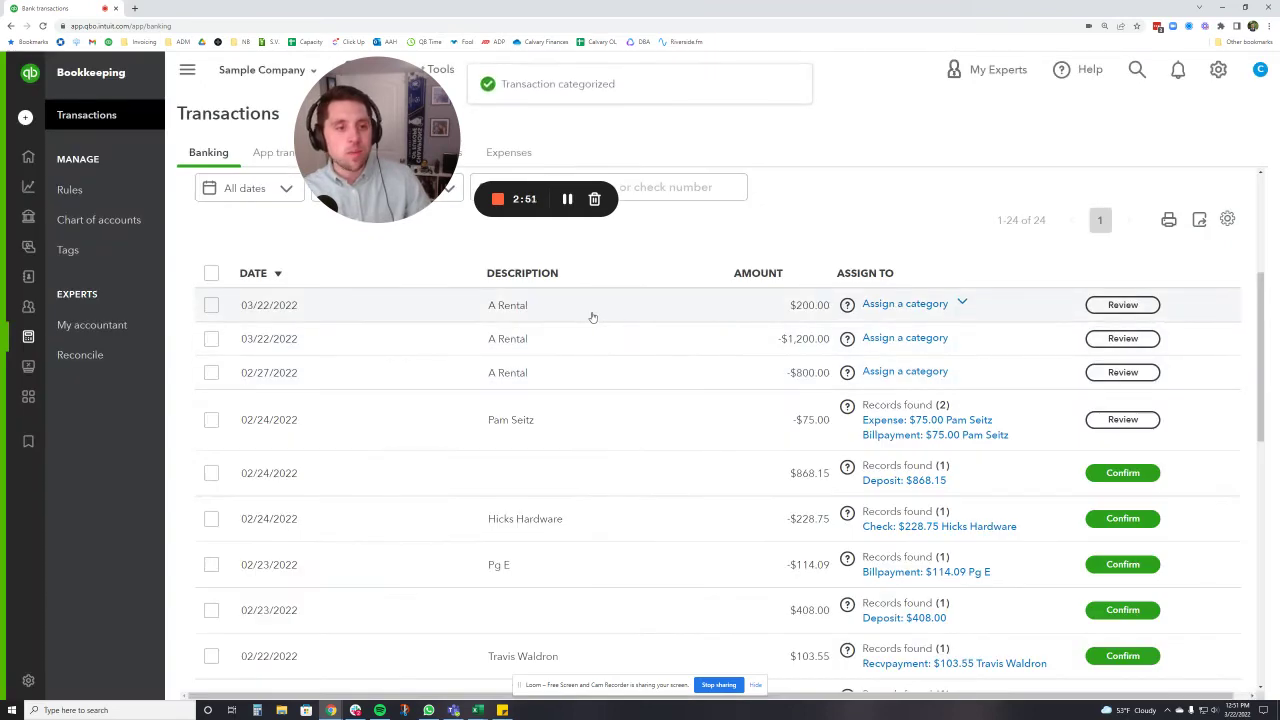
- Set the category of the $200.00 A Rental transaction from 03/22/2022 to Office Expenses under Overhead Expenses
click(592, 317)
click(624, 420)
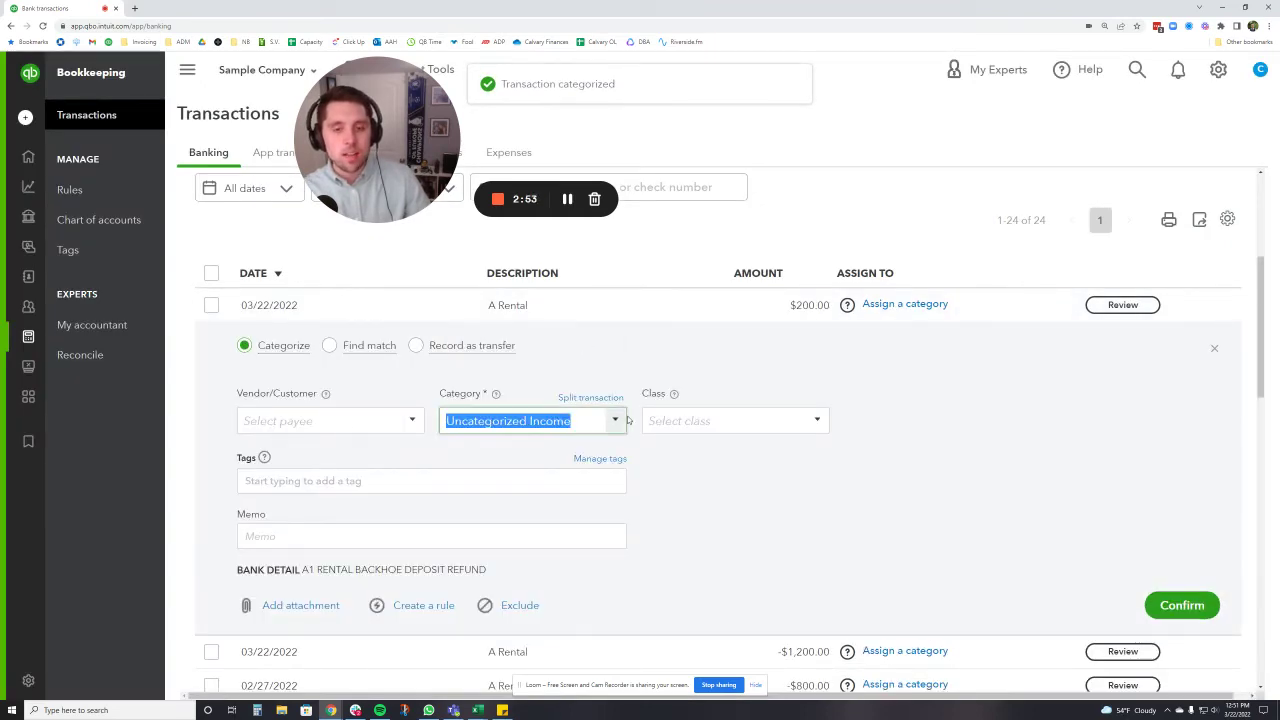
click(624, 422)
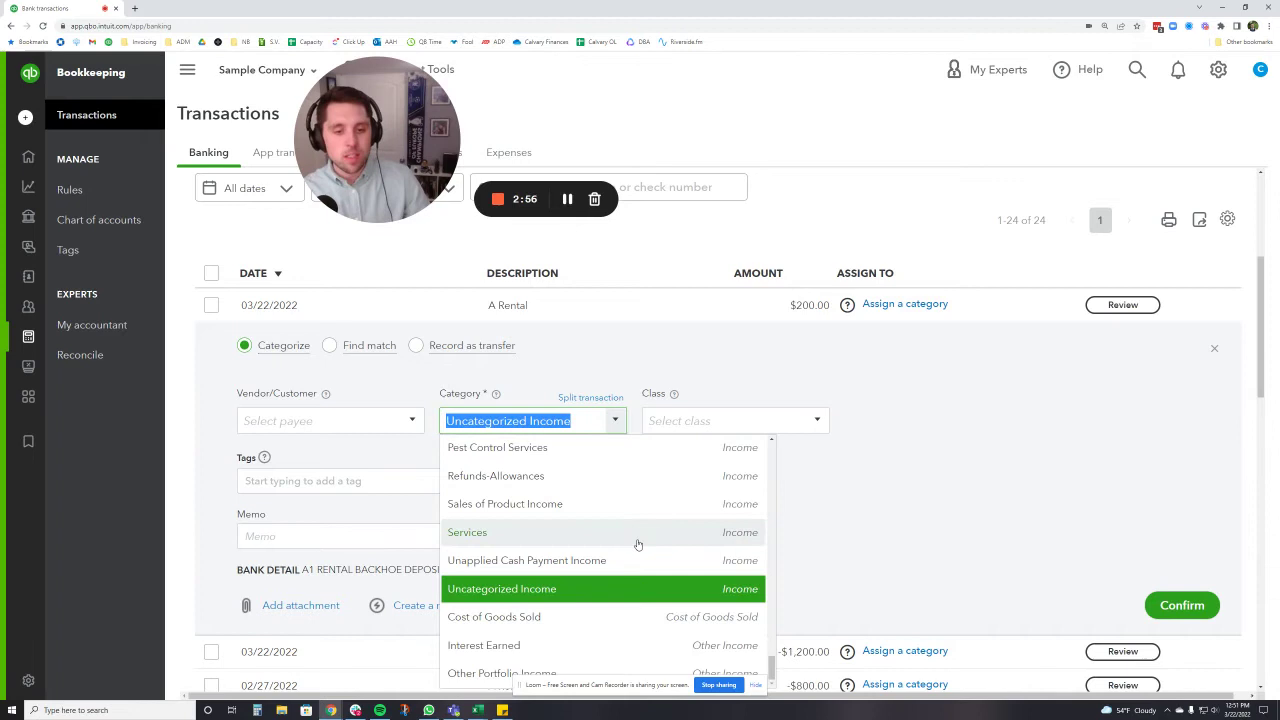
scroll(606, 514, up, 3)
scroll(608, 509, up, 2)
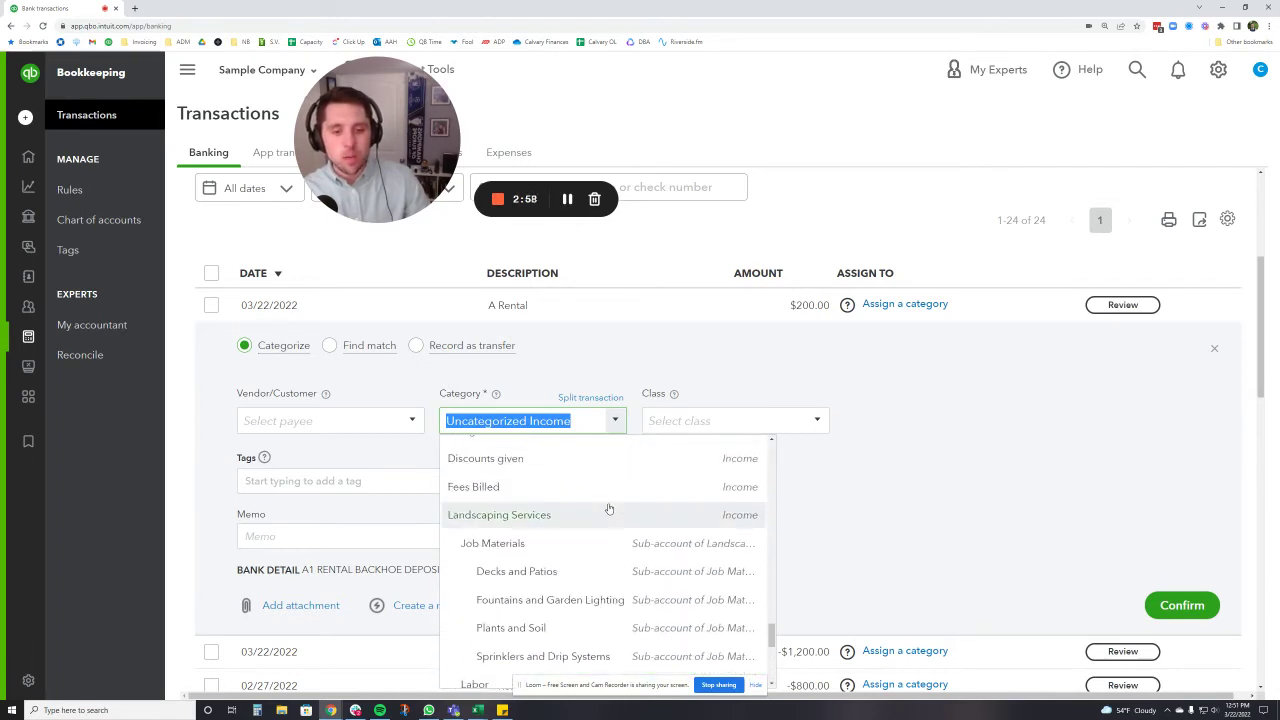
text(office)
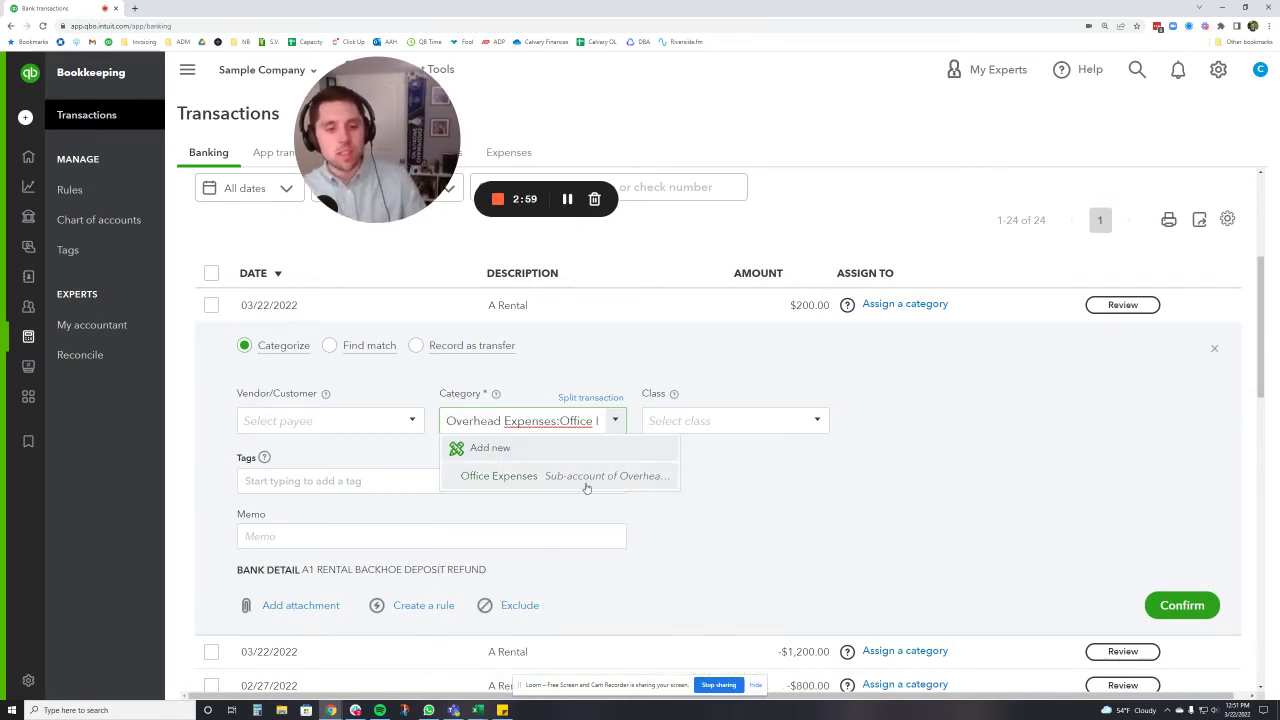
click(586, 478)
- Assign a newly created class named Team 2 to the $200.00 A Rental transaction and confirm the transaction
click(677, 424)
text(Team 2)
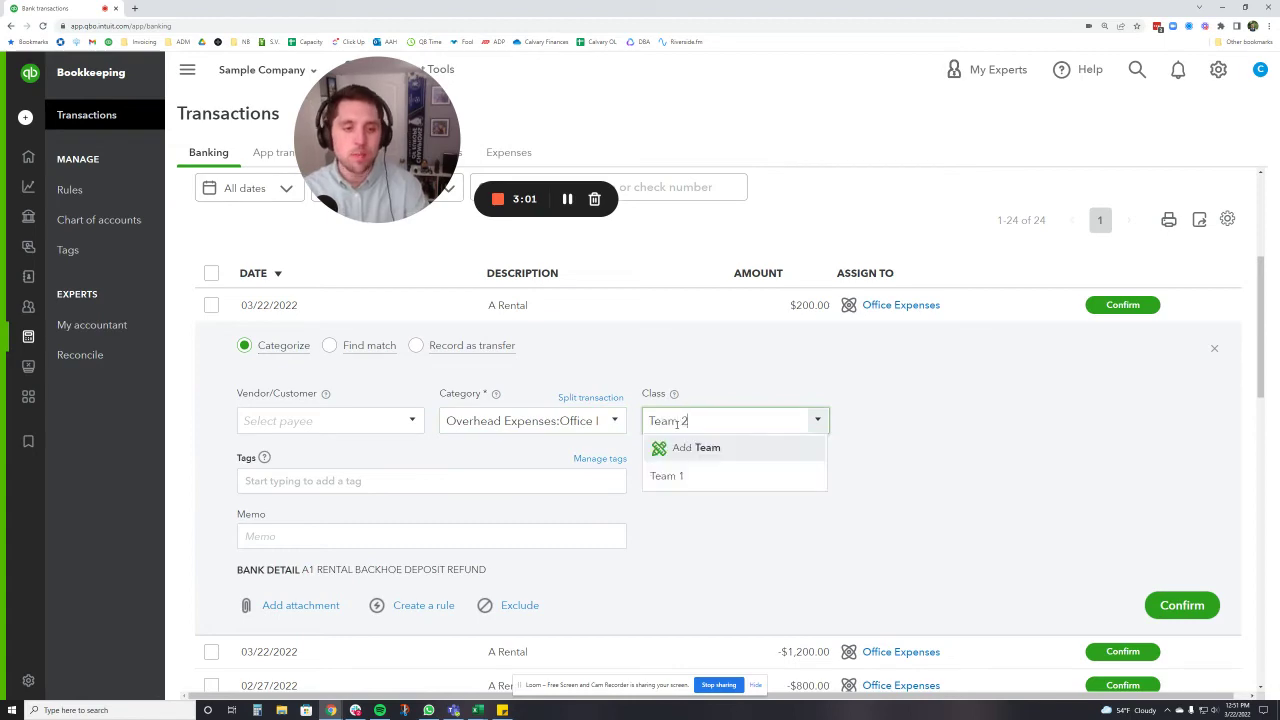
click(700, 447)
click(851, 546)
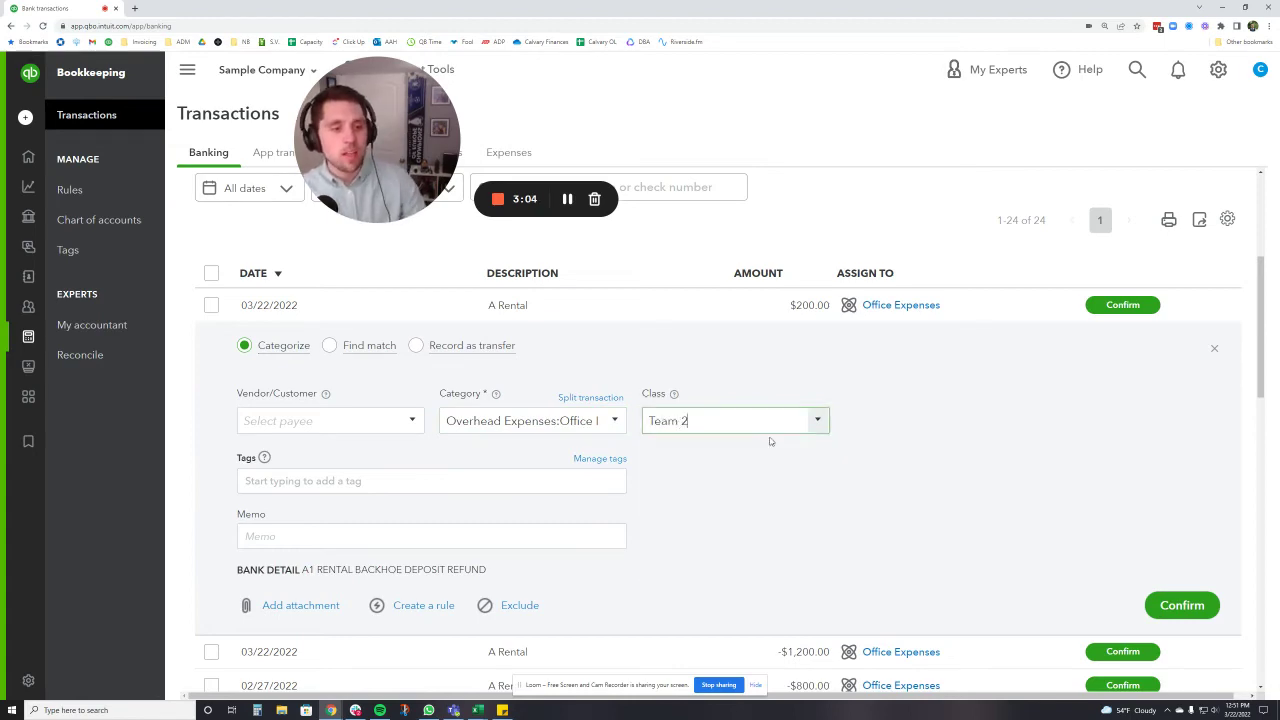
click(1121, 306)
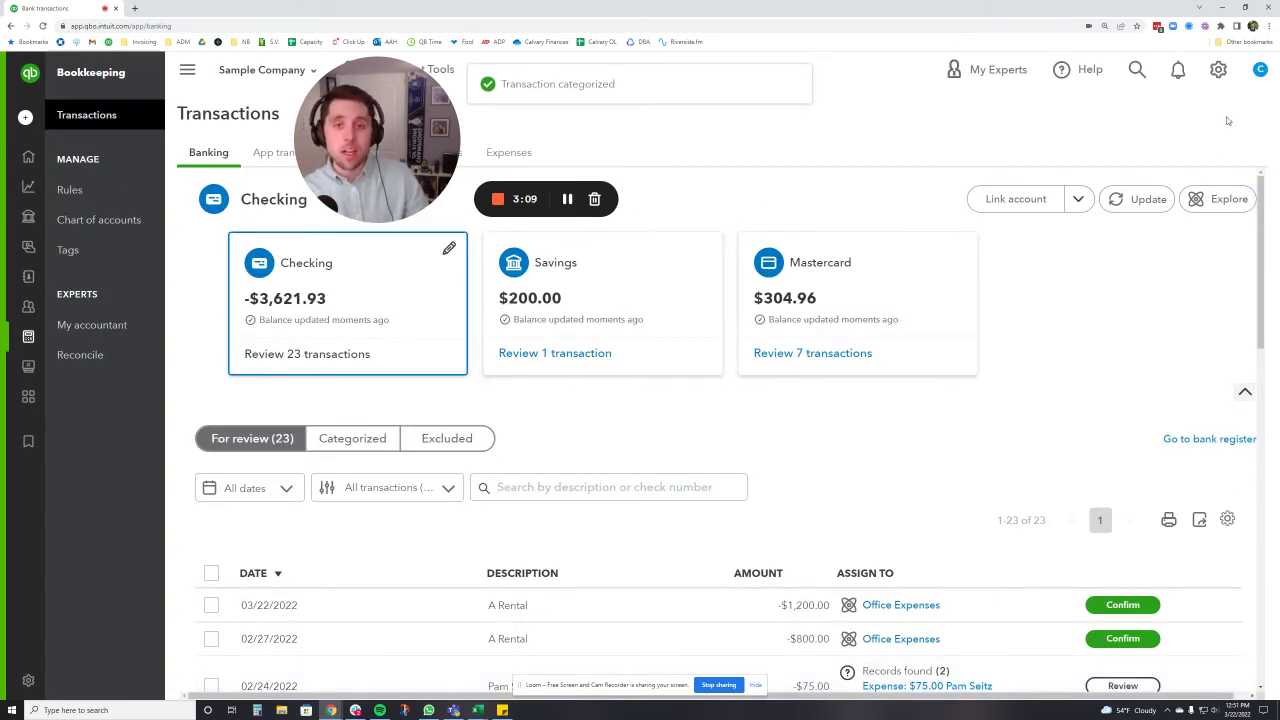
- Open the company's Classes list to view the available classes
click(1222, 74)
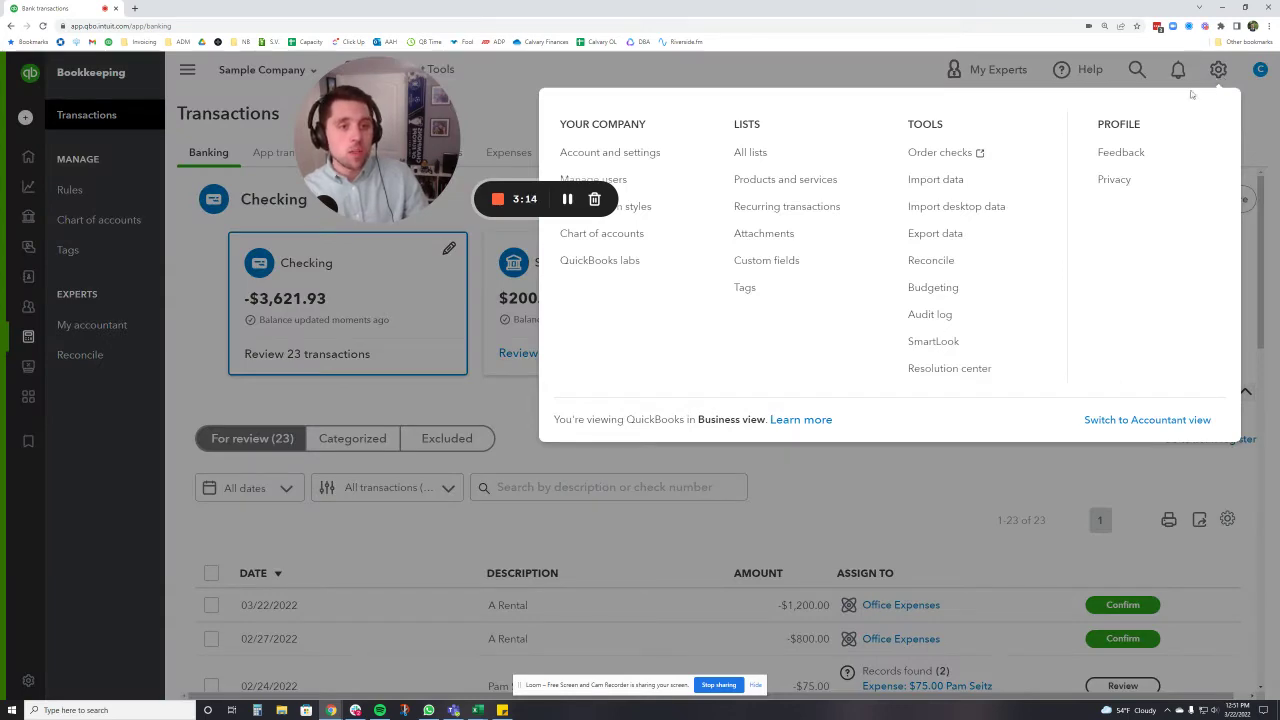
click(764, 155)
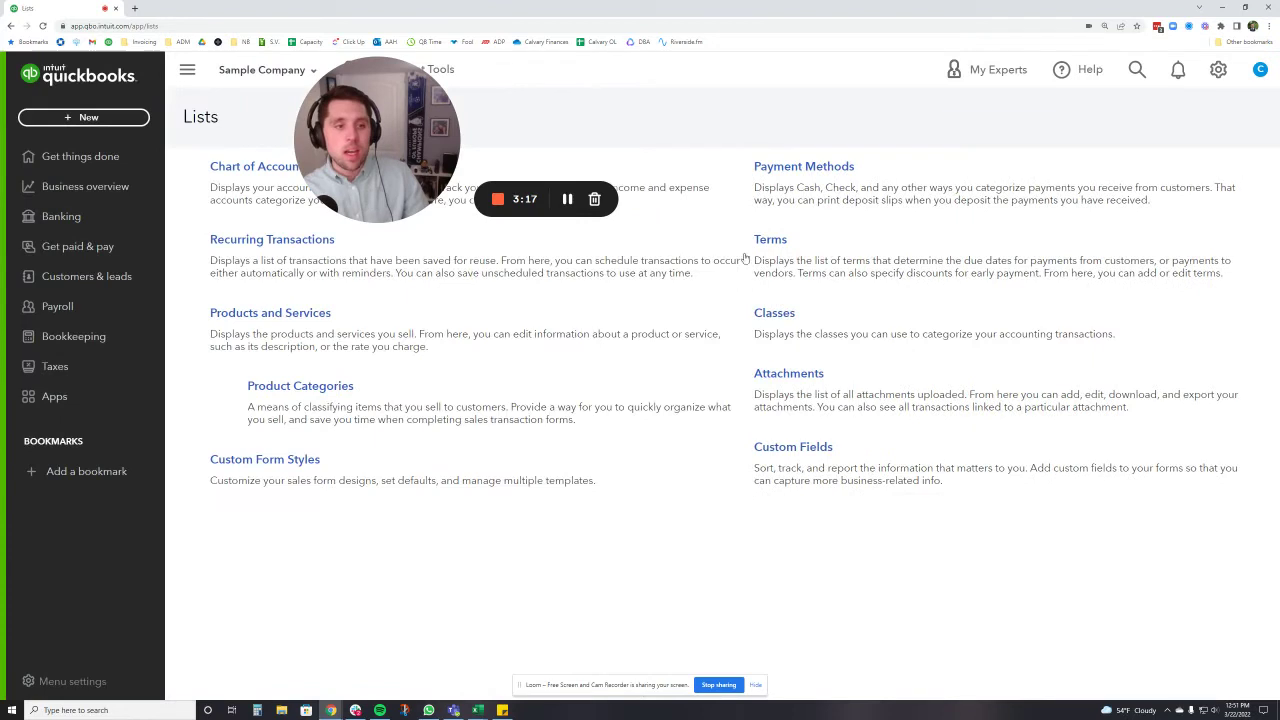
click(767, 312)
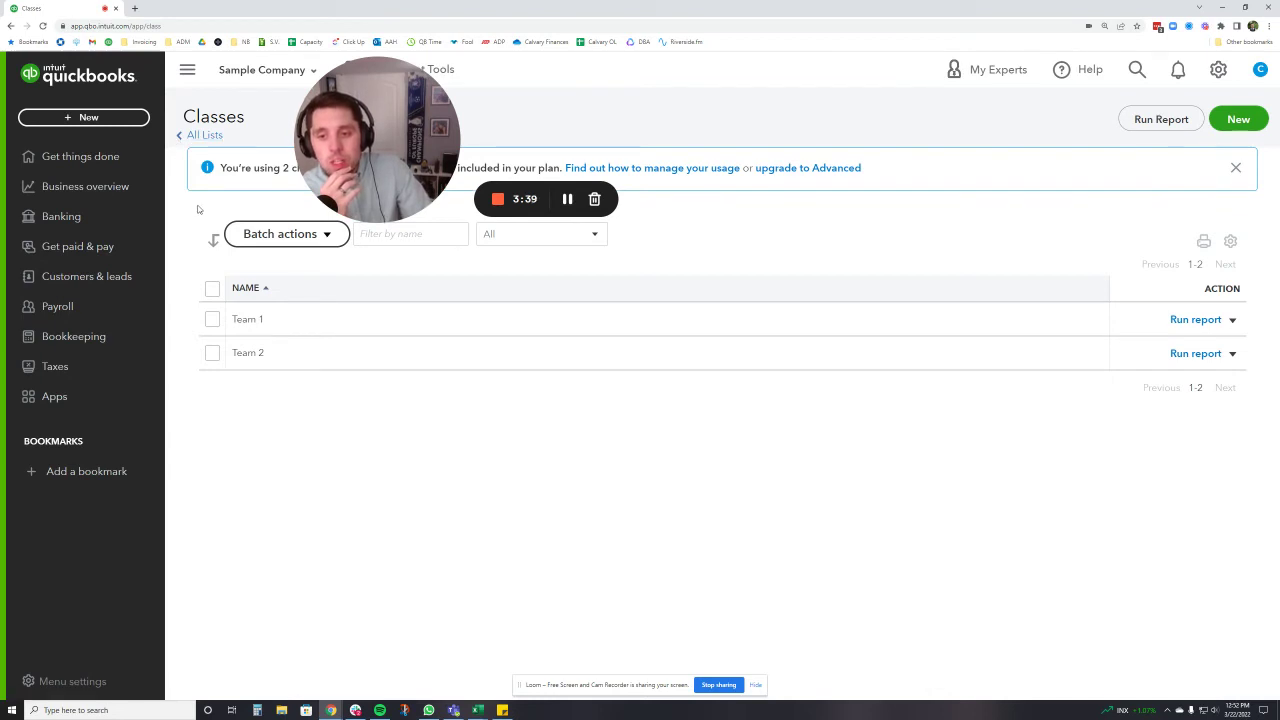
- Search the reports for "profit" and open the Profit and Loss by Class report
click(126, 187)
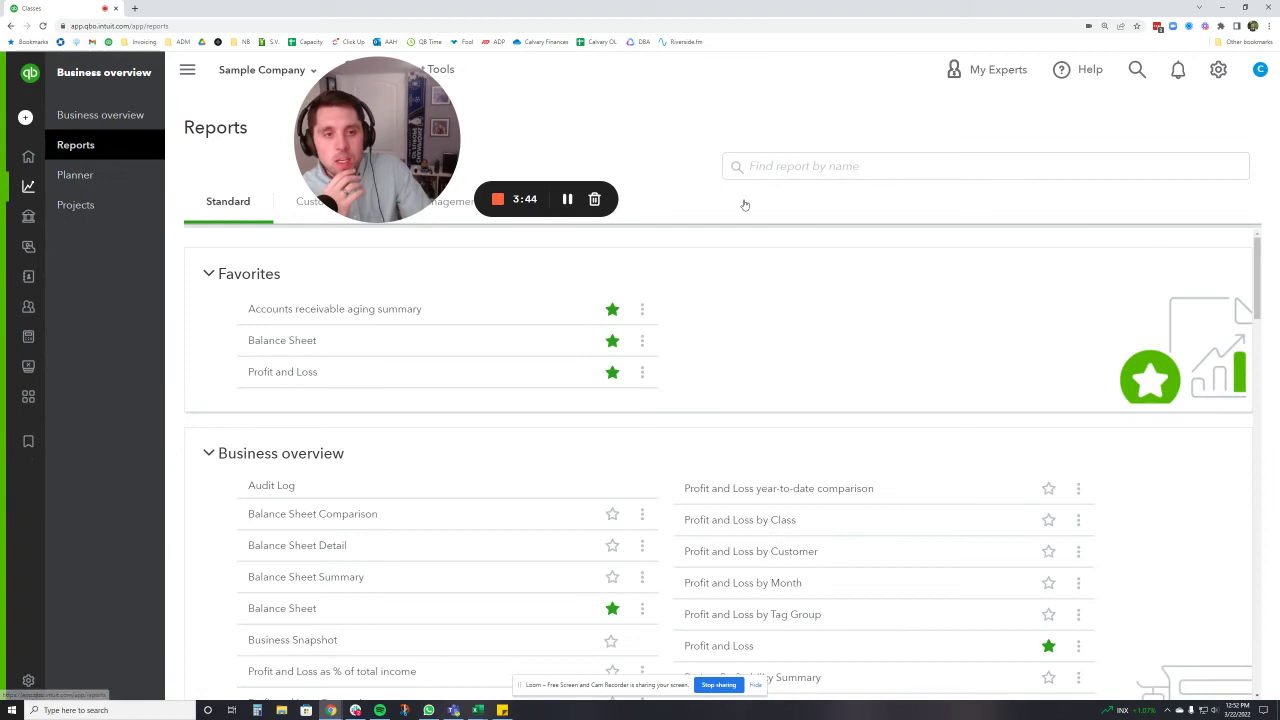
click(752, 167)
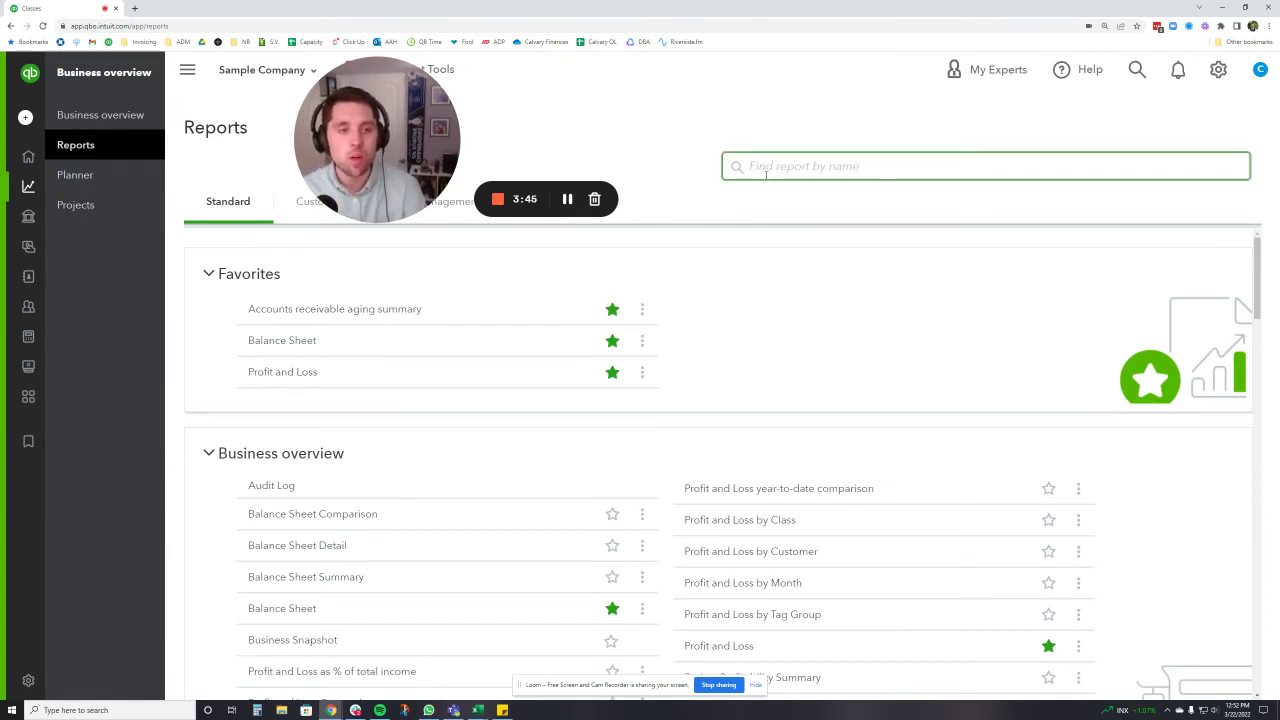
text(profit)
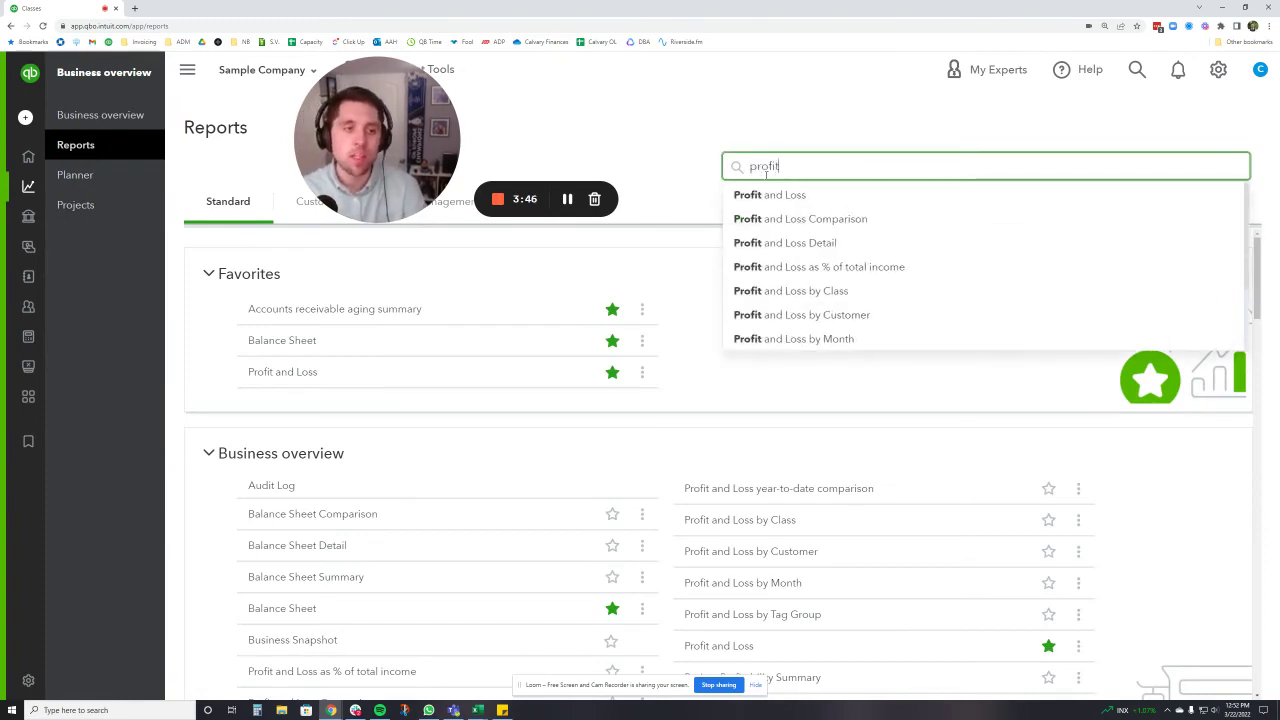
click(828, 291)
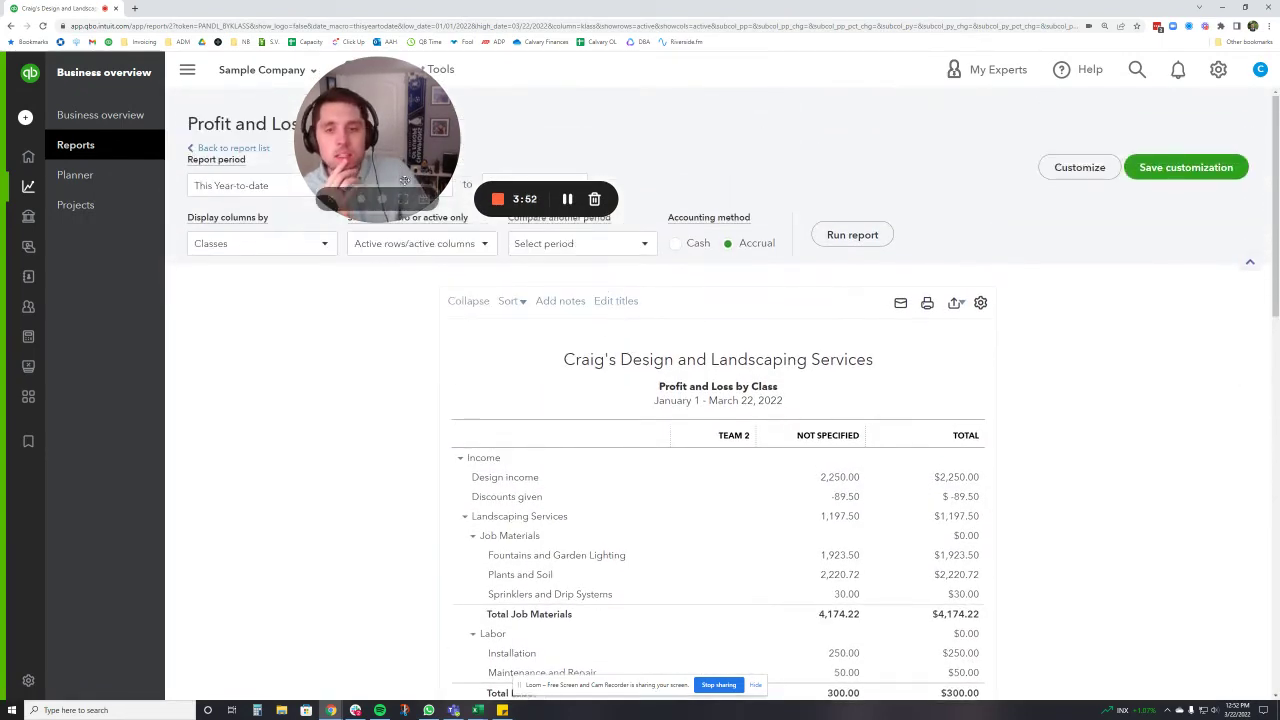
drag(404, 180, 843, 185)
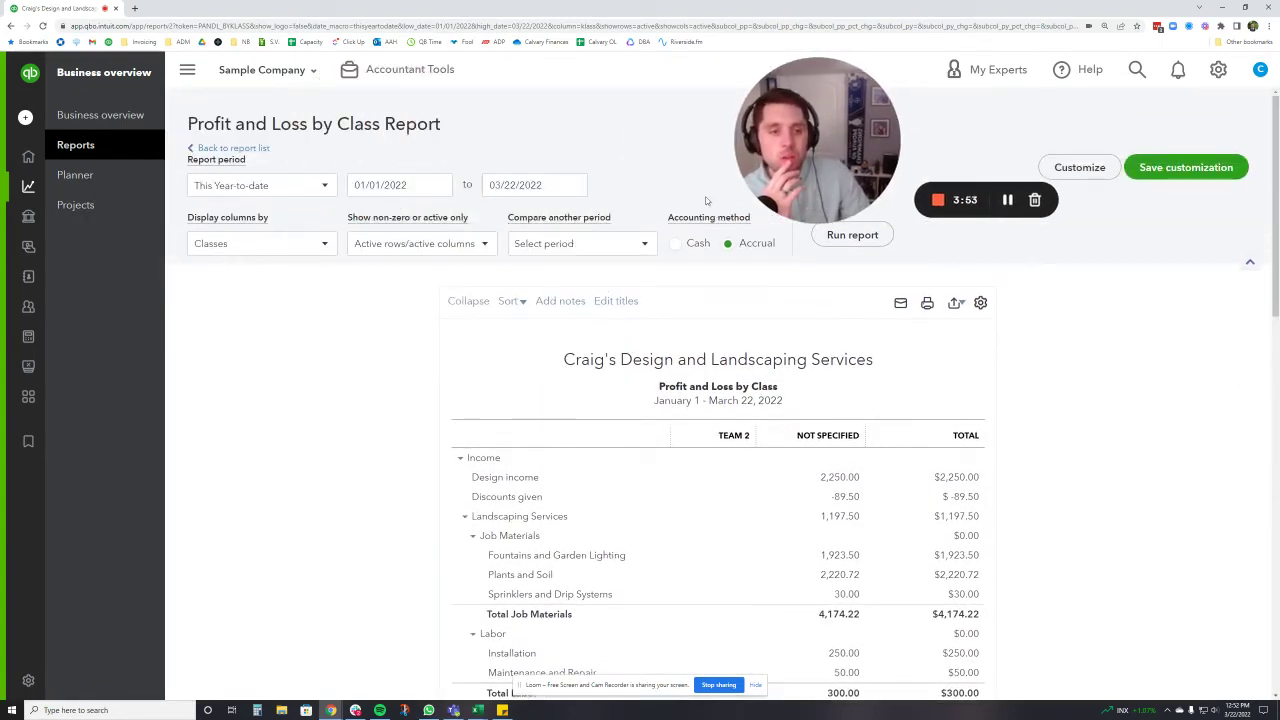
- Examine the Team 2, Not Specified and Total columns of the report from income down to net income
scroll(660, 284, down, 3)
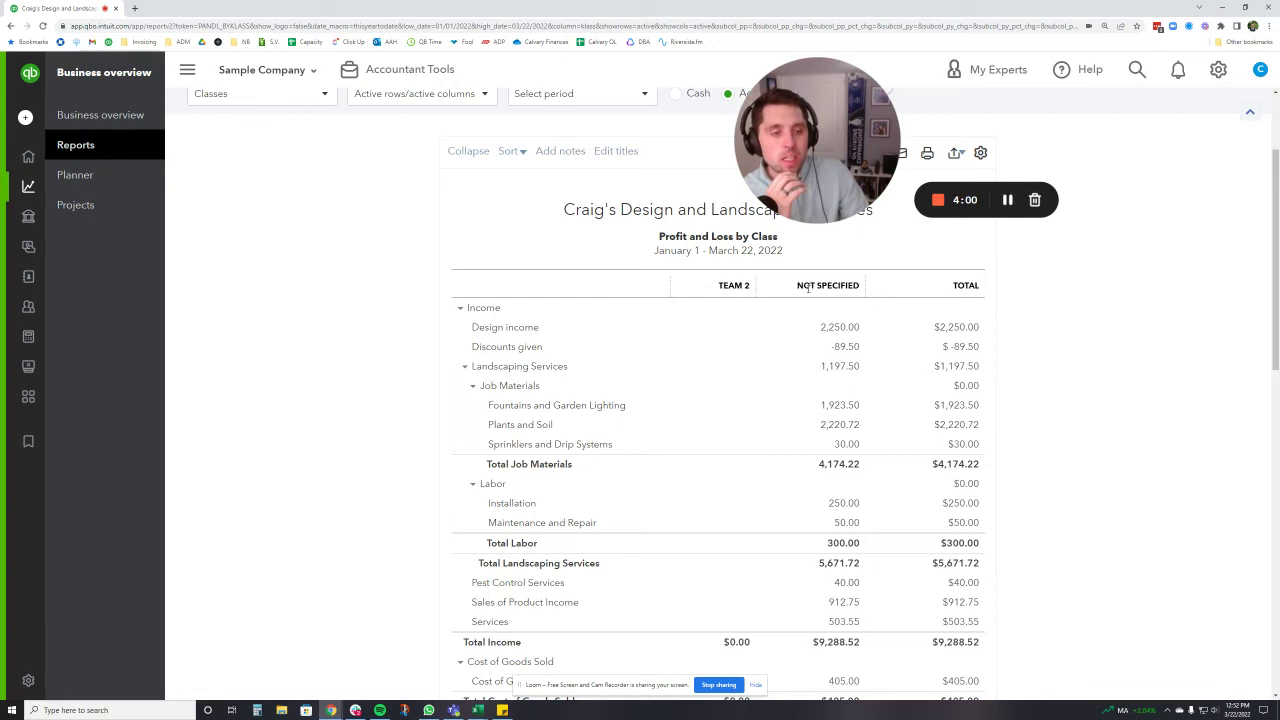
drag(817, 140, 457, 140)
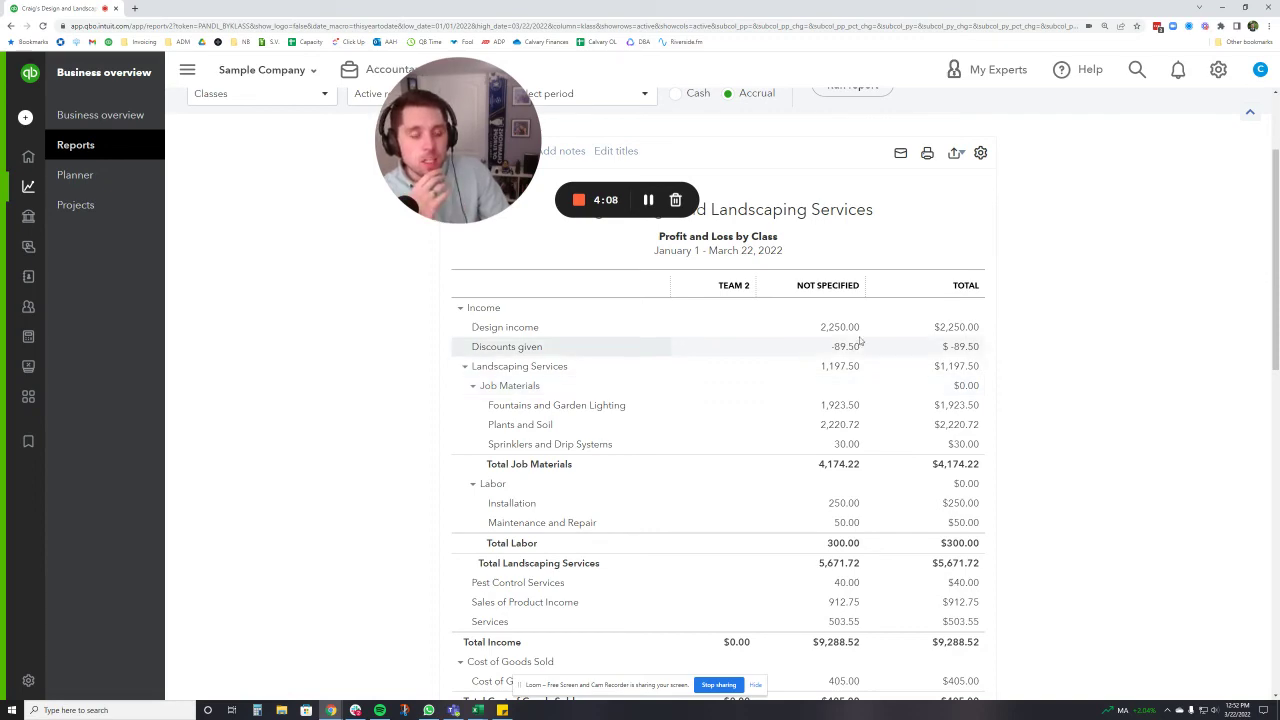
scroll(716, 286, down, 9)
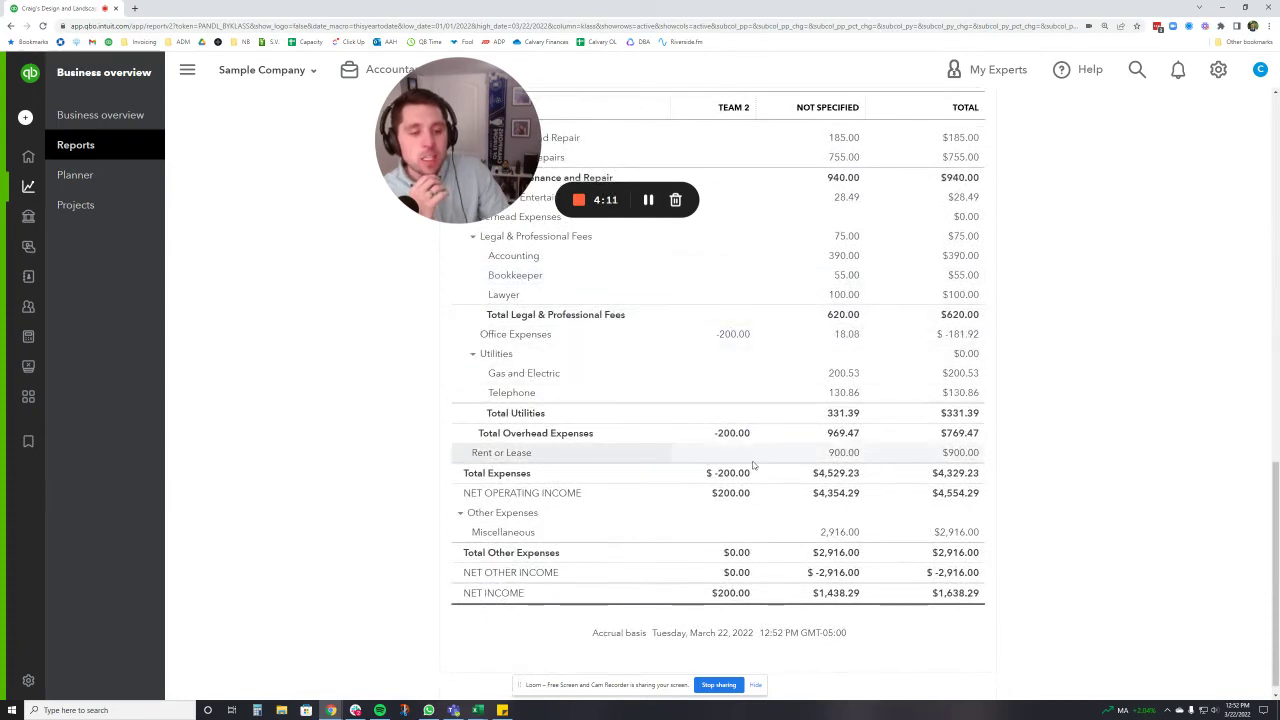
scroll(734, 436, up, 10)
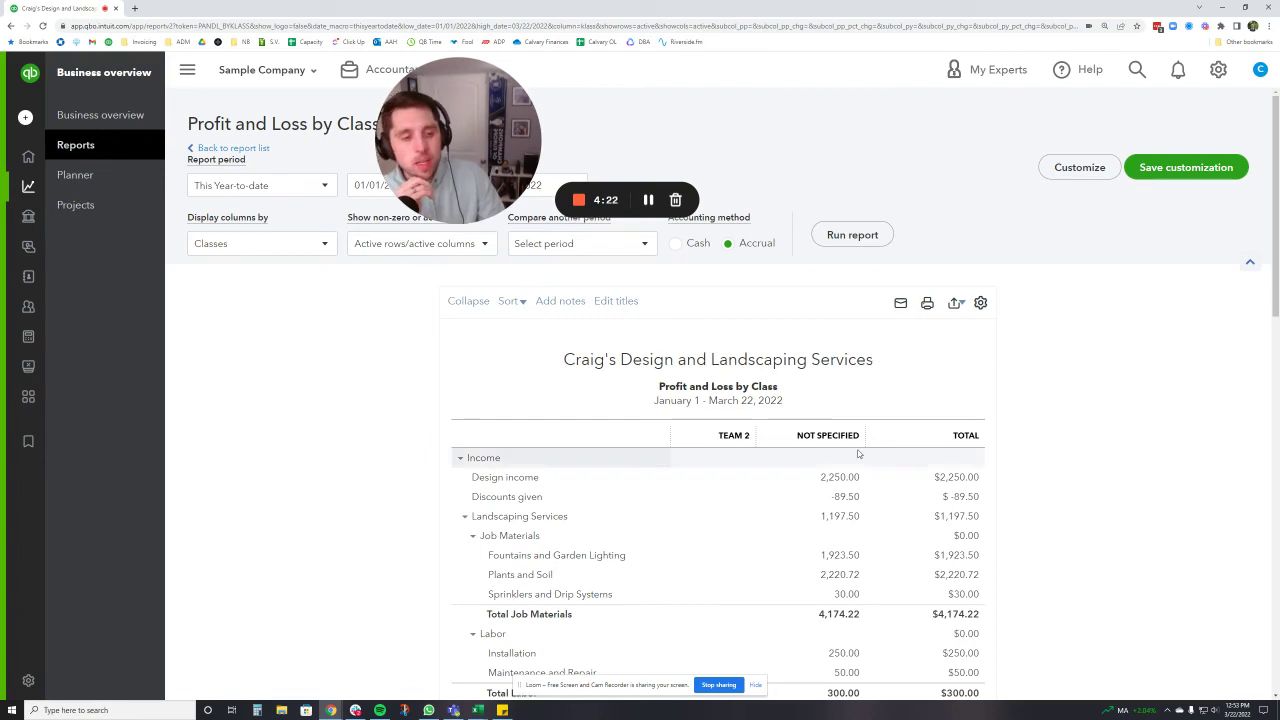
scroll(840, 368, down, 2)
scroll(838, 400, down, 3)
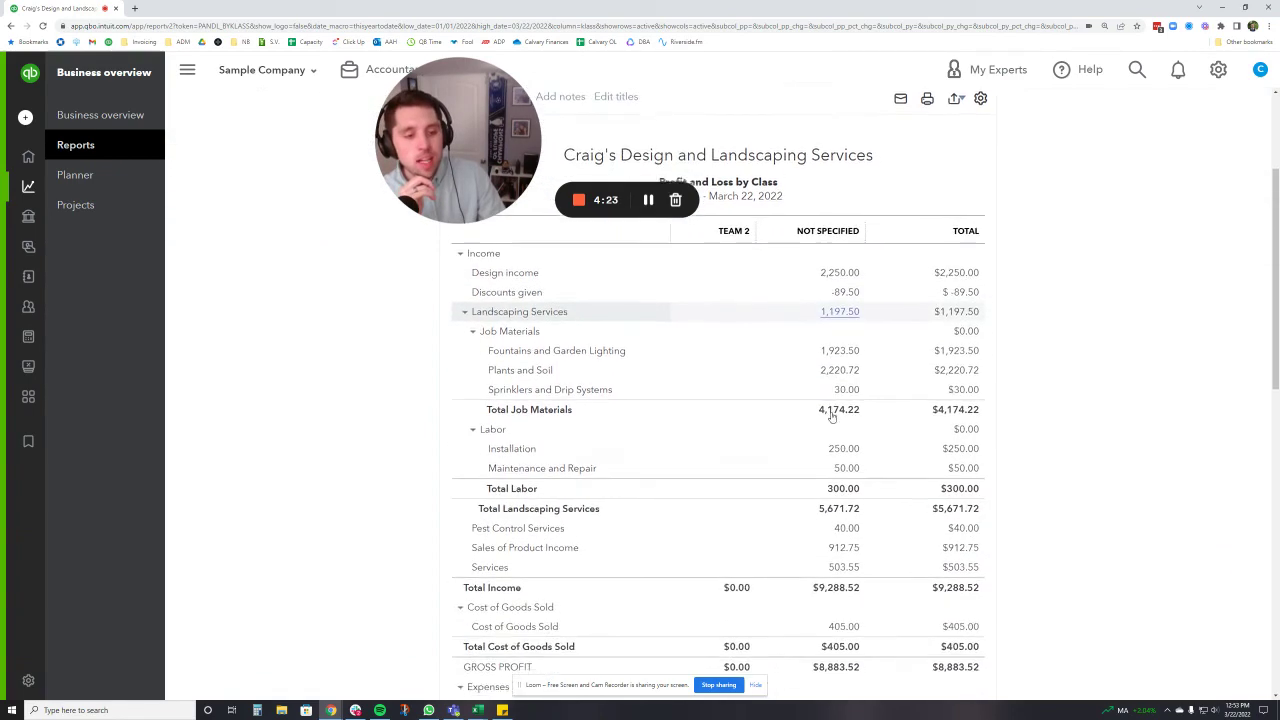
scroll(830, 470, up, 2)
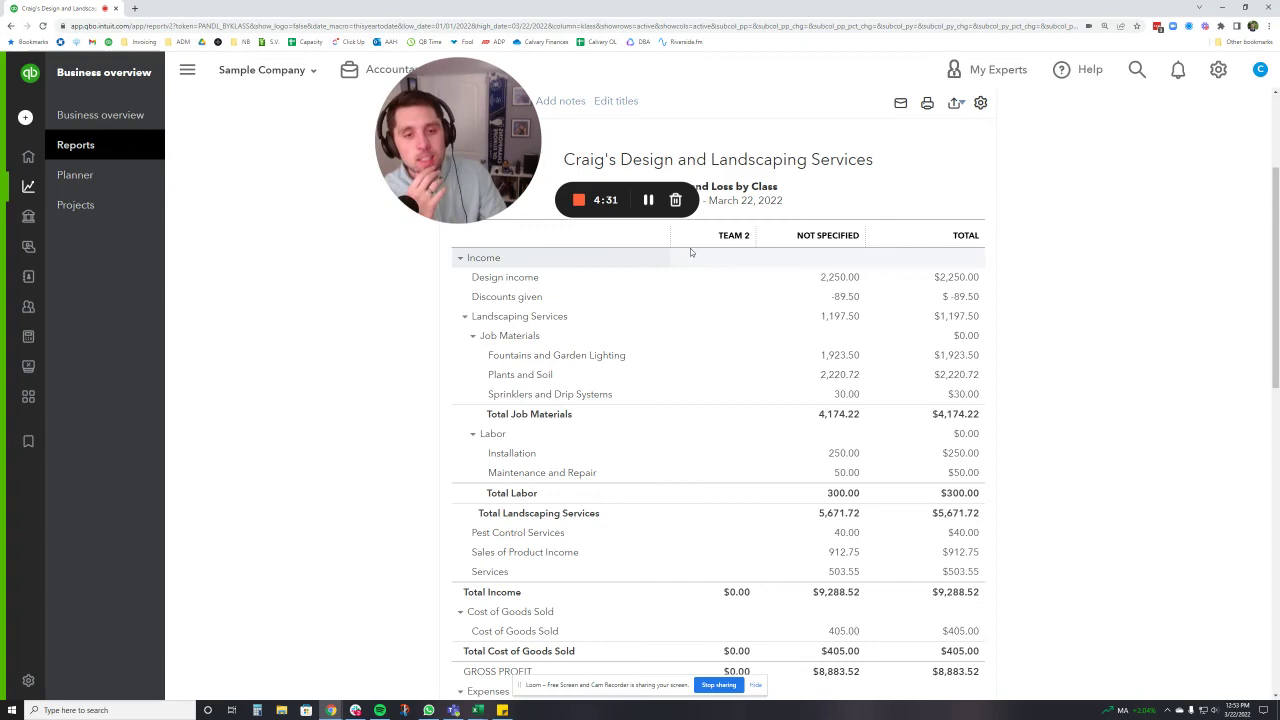
scroll(690, 248, up, 3)
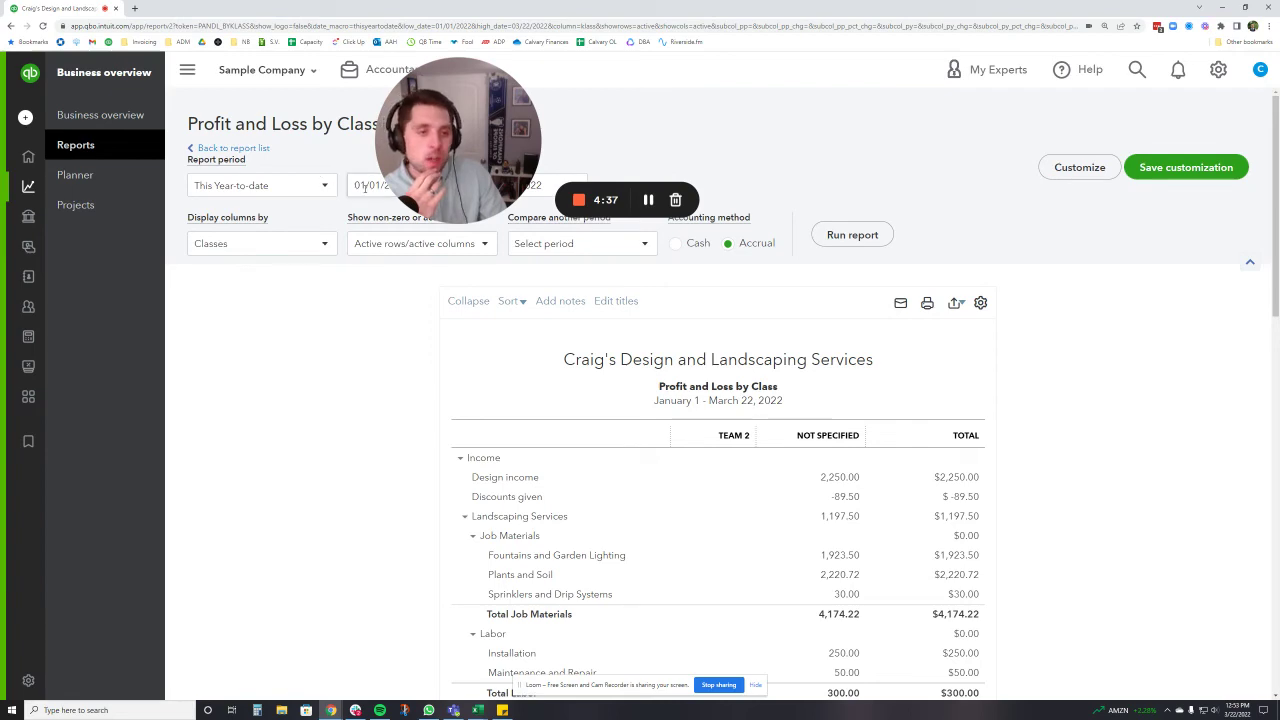
- Switch the report's accounting method to Cash, rerun it, and review the income and expense figures by class
click(676, 243)
click(835, 246)
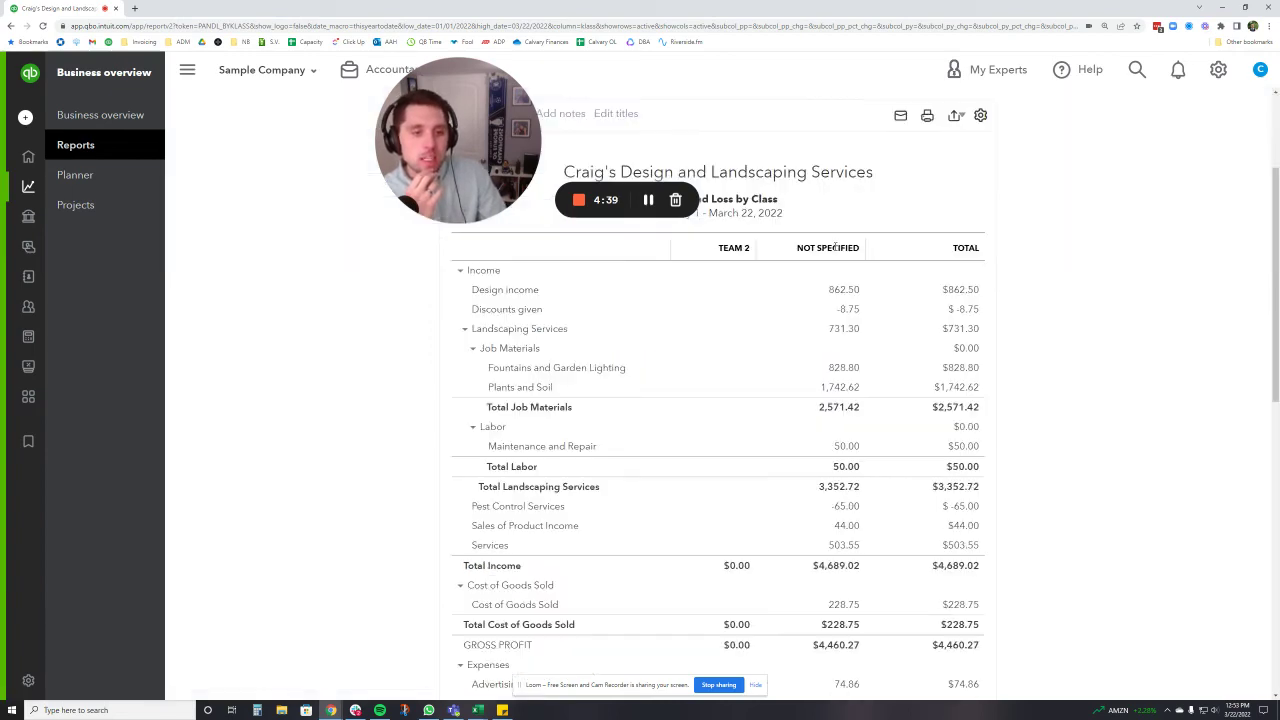
scroll(565, 385, down, 5)
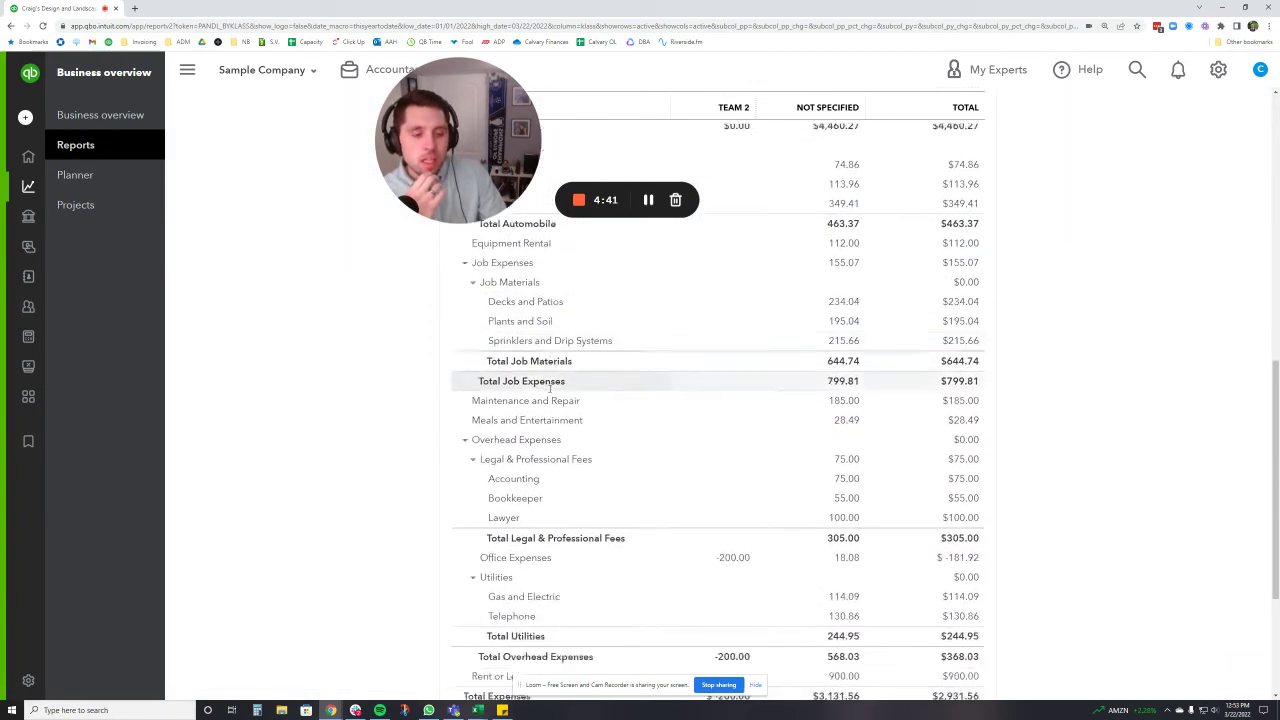
scroll(550, 389, down, 3)
scroll(550, 390, up, 8)
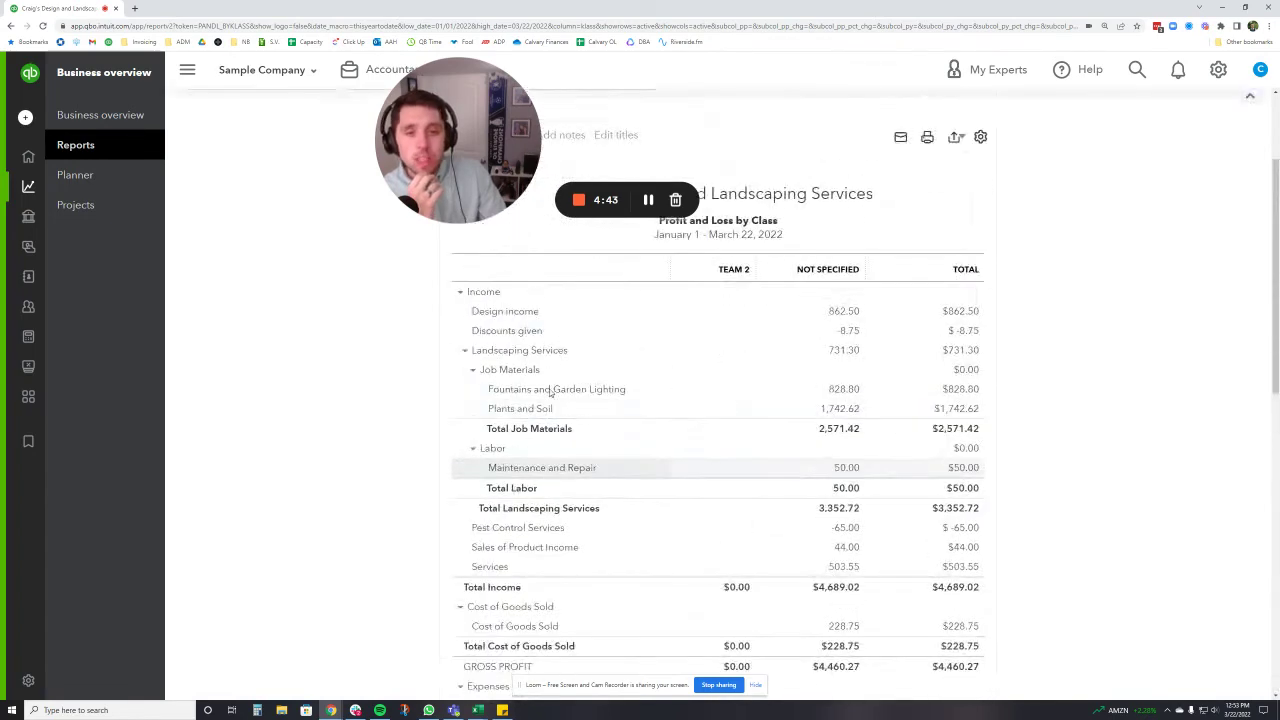
scroll(549, 393, up, 2)
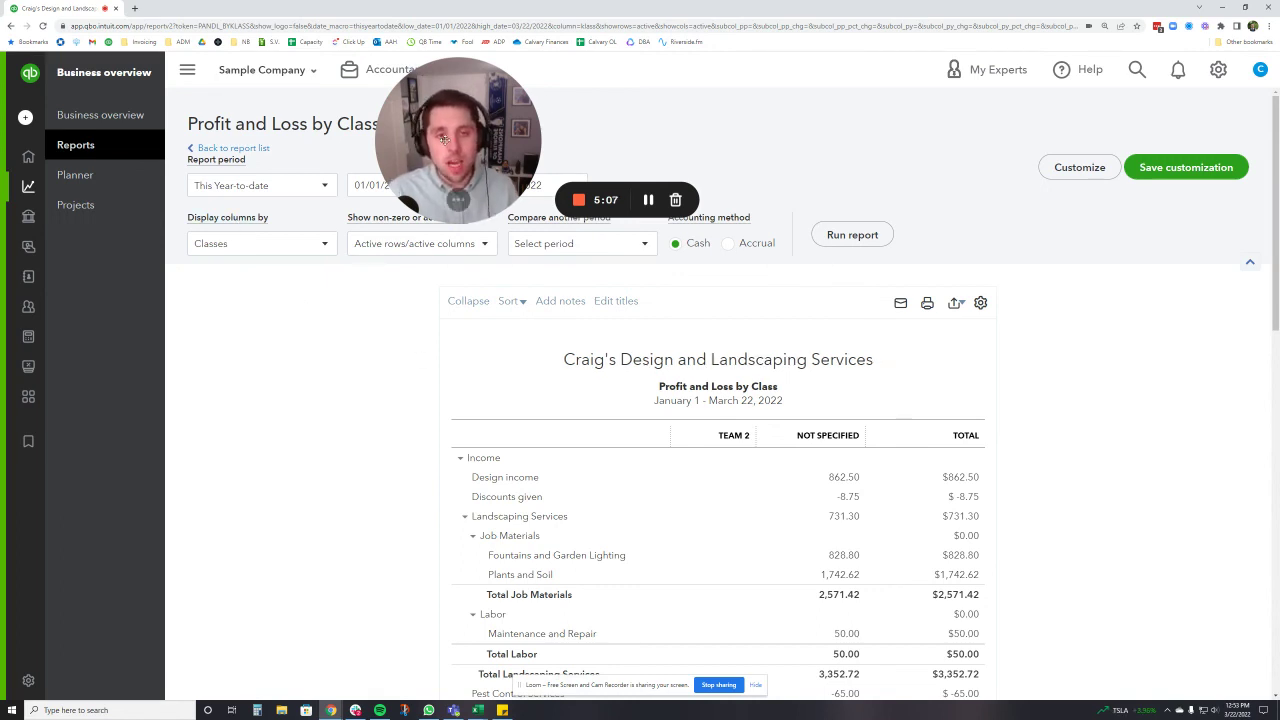
drag(451, 95, 381, 90)
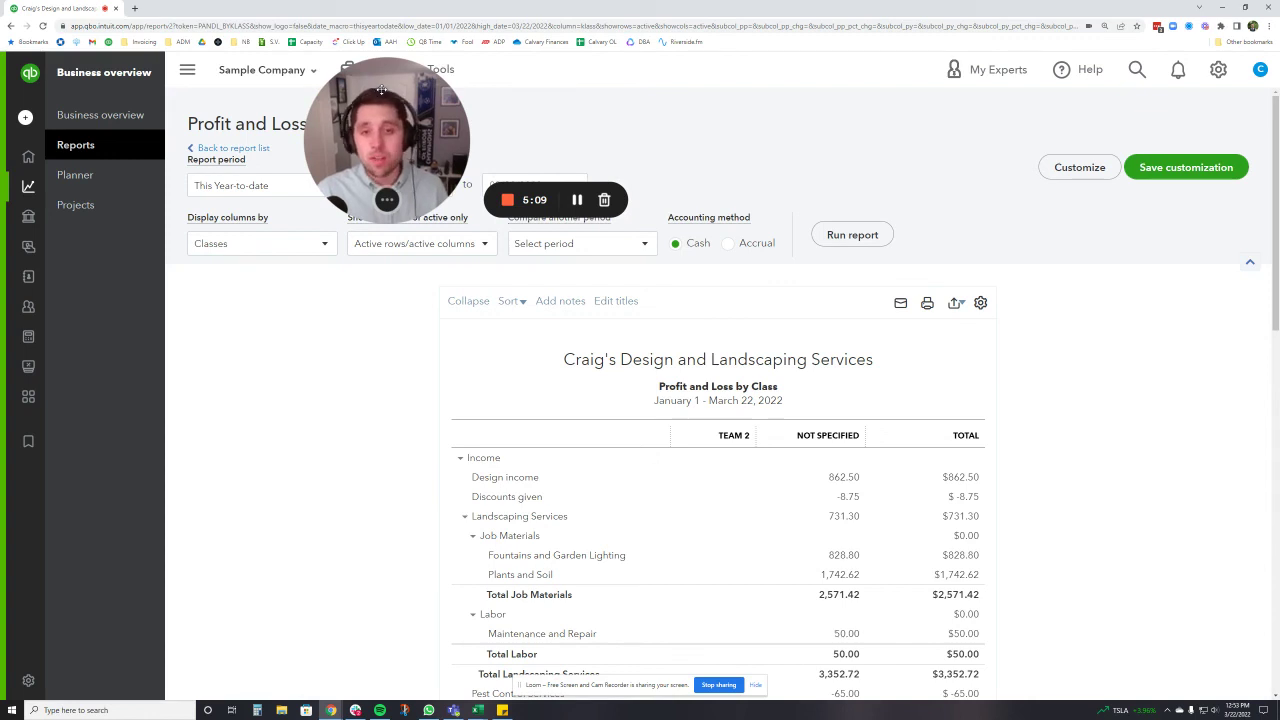